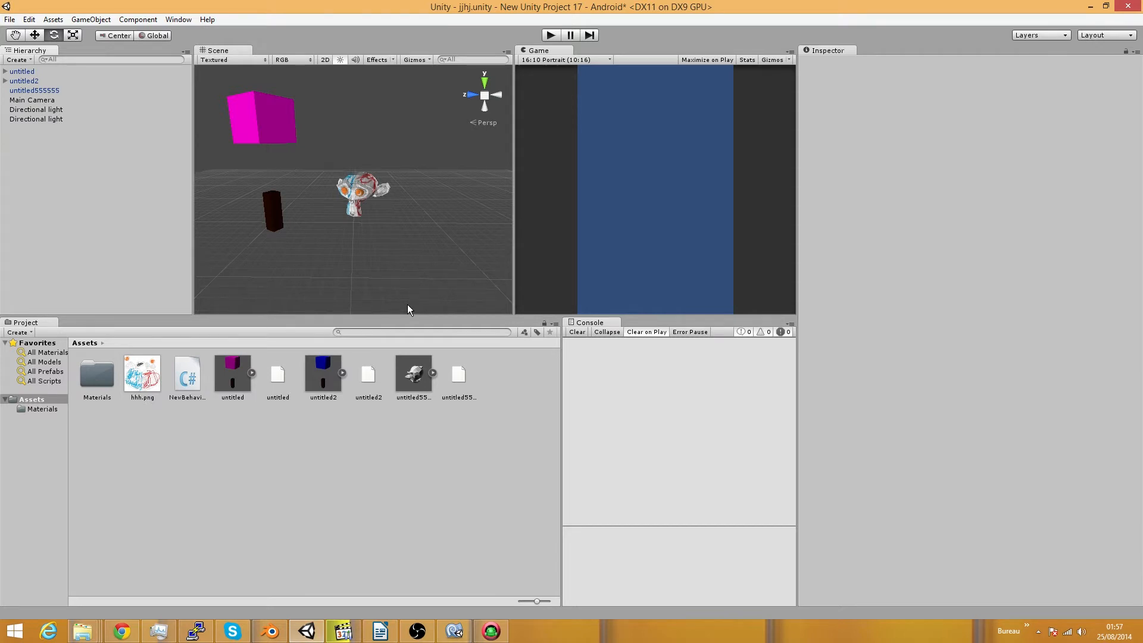
- Select the Main Camera and move it back along the Z axis to about -20.5
{"action": "scroll", "coordinate": [411, 277], "scroll_direction": "down", "scroll_amount": 4}
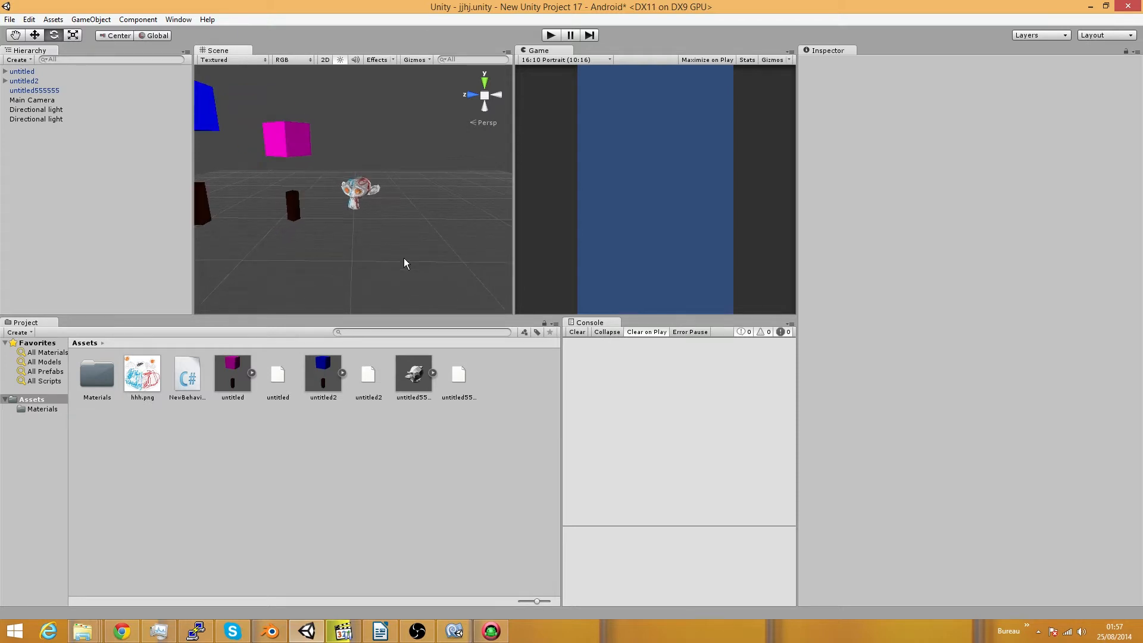
{"action": "scroll", "coordinate": [405, 263], "scroll_direction": "down", "scroll_amount": 4}
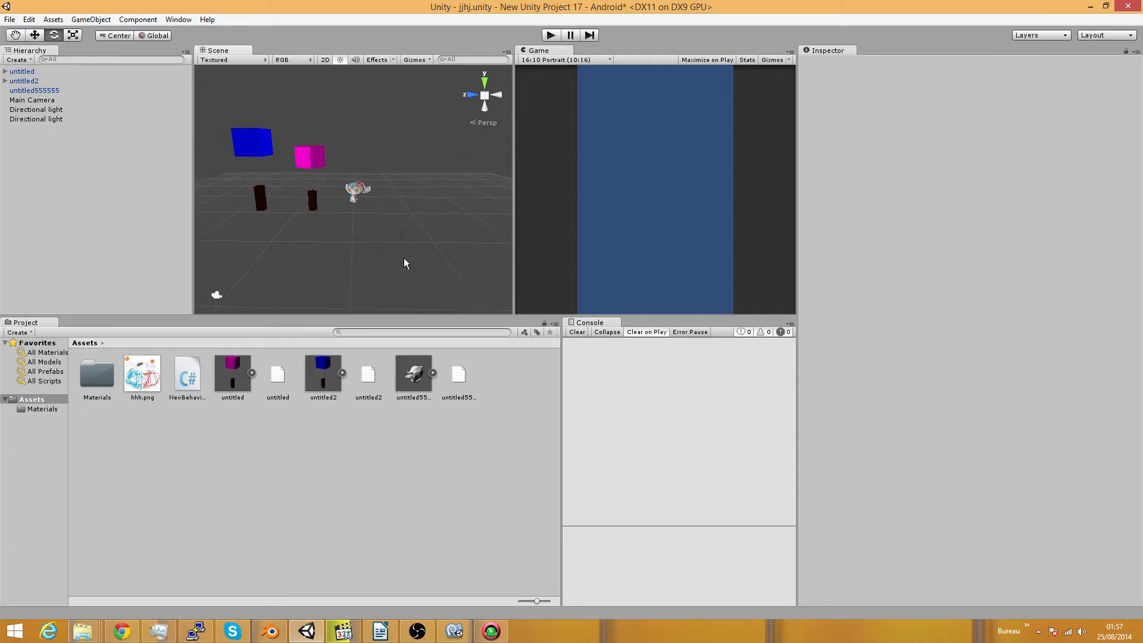
{"action": "scroll", "coordinate": [397, 251], "scroll_direction": "up", "scroll_amount": 3}
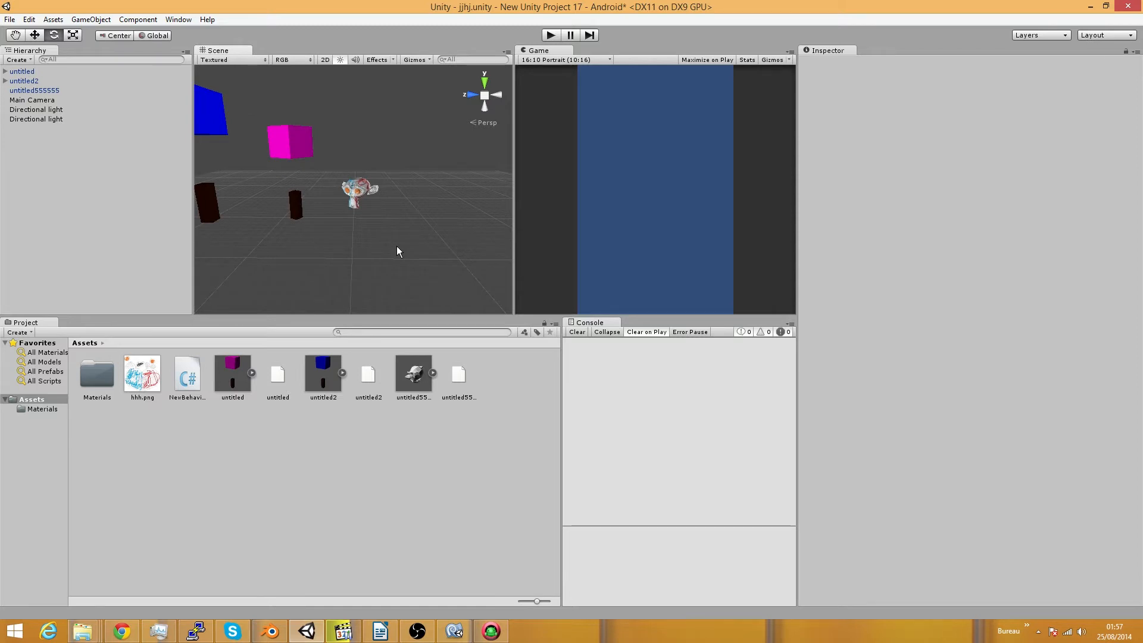
{"action": "scroll", "coordinate": [398, 250], "scroll_direction": "down", "scroll_amount": 3}
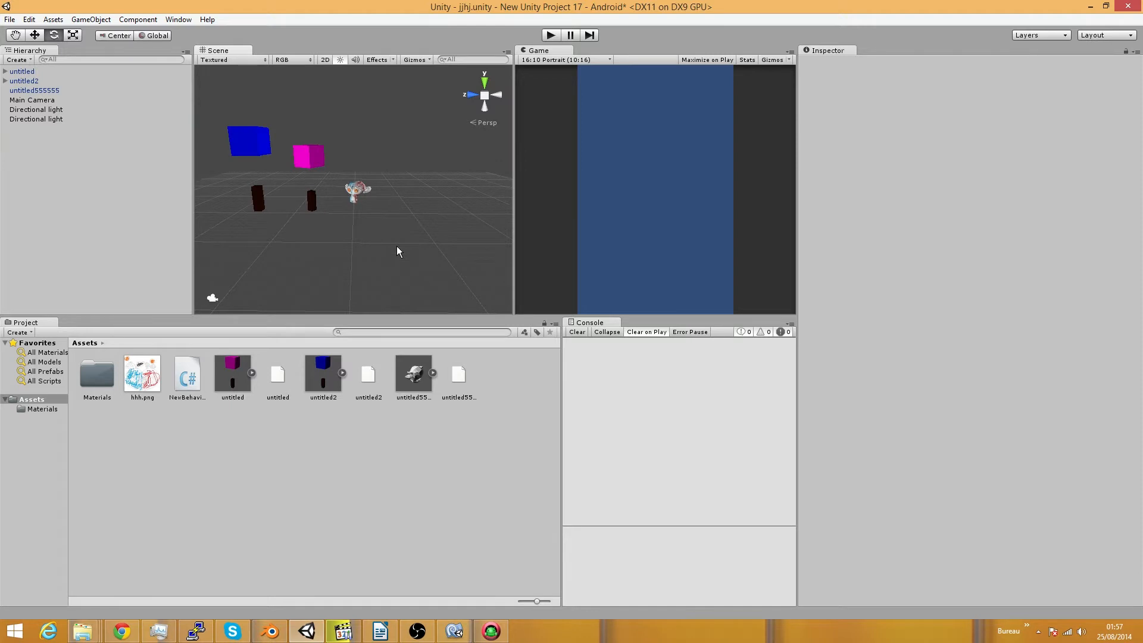
{"action": "left_click", "coordinate": [213, 297]}
{"action": "scroll", "coordinate": [223, 302], "scroll_direction": "down", "scroll_amount": 3}
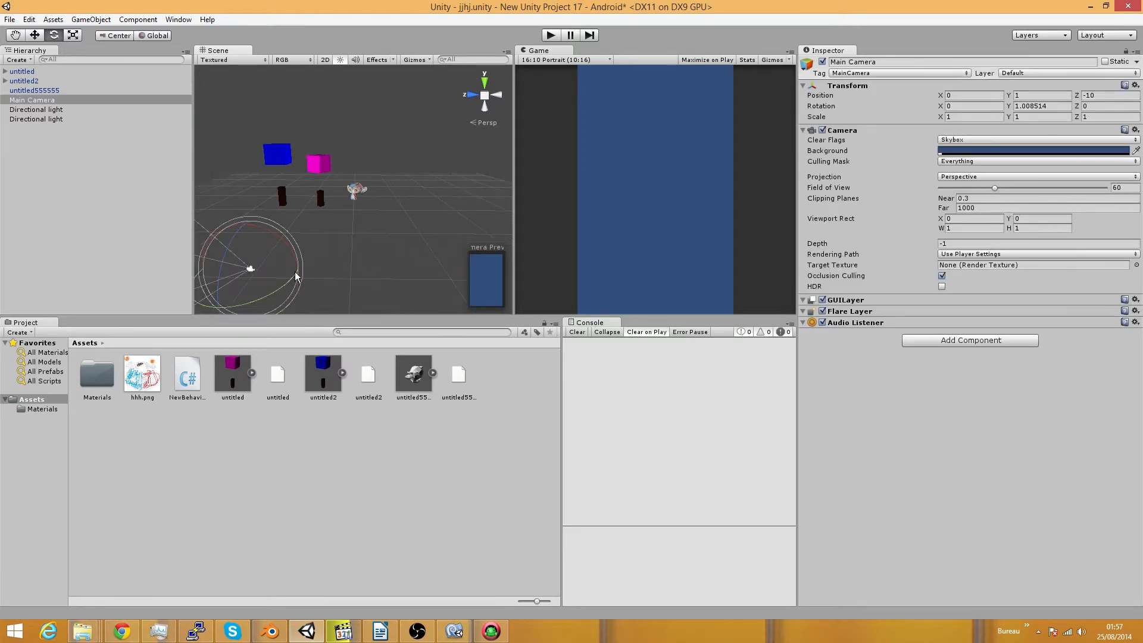
{"action": "left_click", "coordinate": [38, 35]}
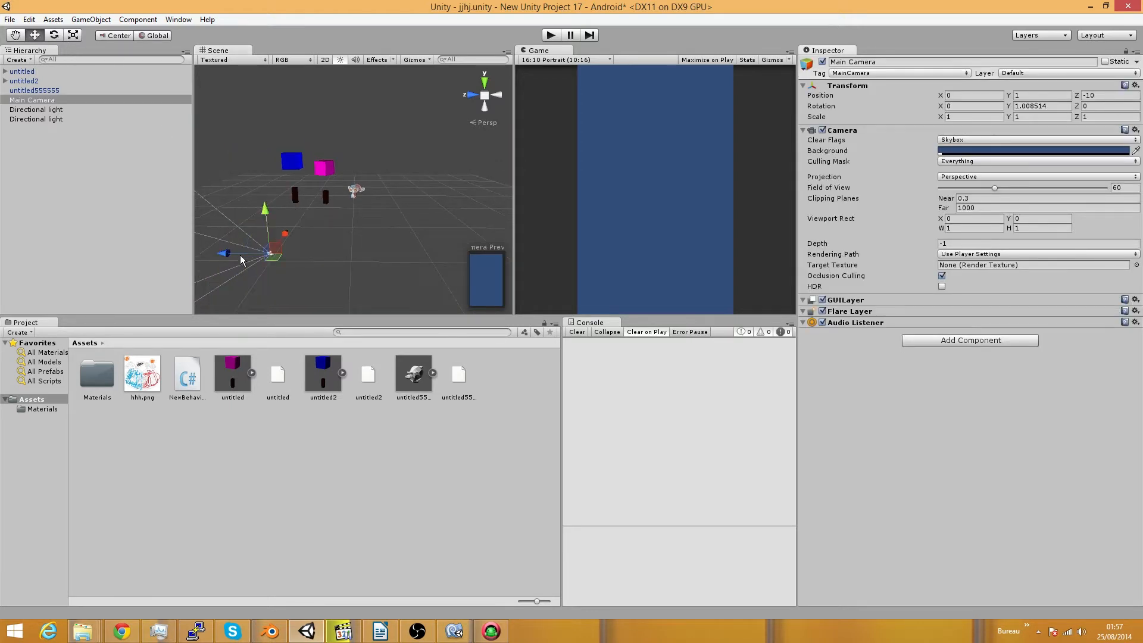
{"action": "left_click", "coordinate": [305, 253]}
{"action": "left_click", "coordinate": [270, 254]}
{"action": "left_click_drag", "start_coordinate": [231, 255], "coordinate": [317, 256]}
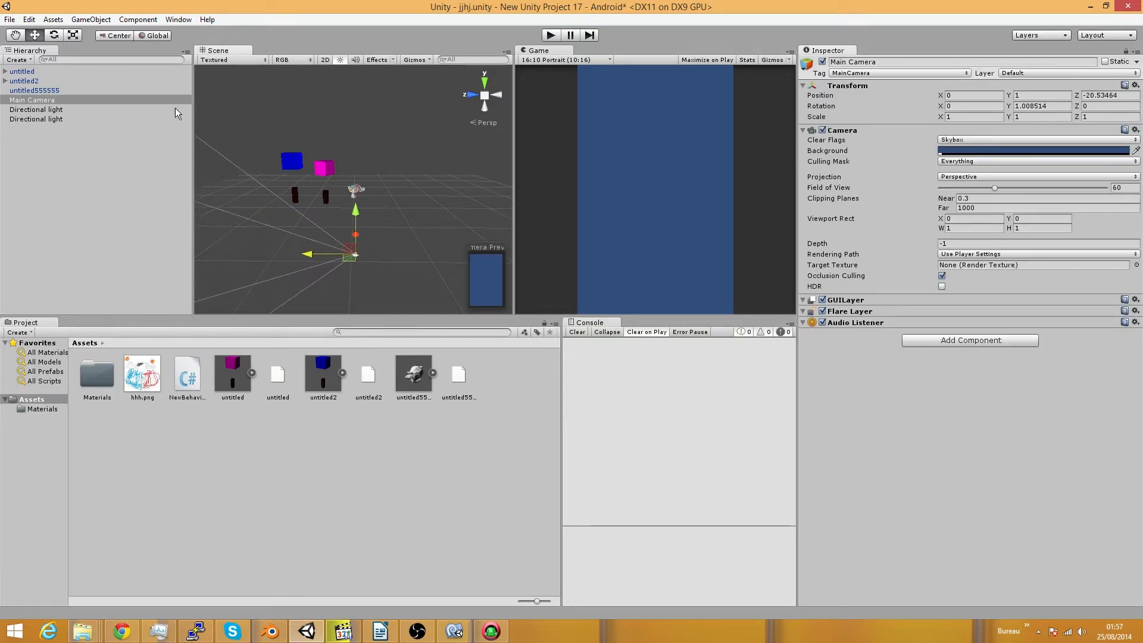
- Rotate the Main Camera to about 88° around Y and move it away from the models to about X -15.2
{"action": "left_click", "coordinate": [53, 36]}
{"action": "left_click_drag", "start_coordinate": [393, 281], "coordinate": [250, 287]}
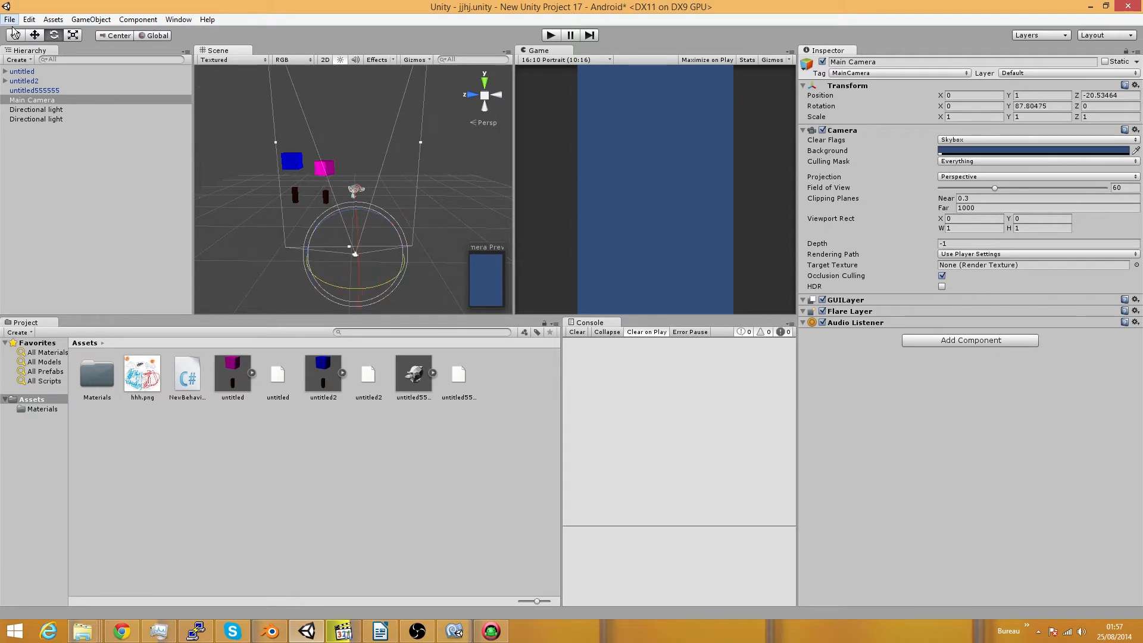
{"action": "left_click", "coordinate": [35, 35]}
{"action": "left_click_drag", "start_coordinate": [353, 239], "coordinate": [350, 233]}
{"action": "middle_click_drag", "start_coordinate": [351, 233], "coordinate": [406, 236]}
{"action": "left_click_drag", "start_coordinate": [406, 235], "coordinate": [437, 223], "text": "alt"}
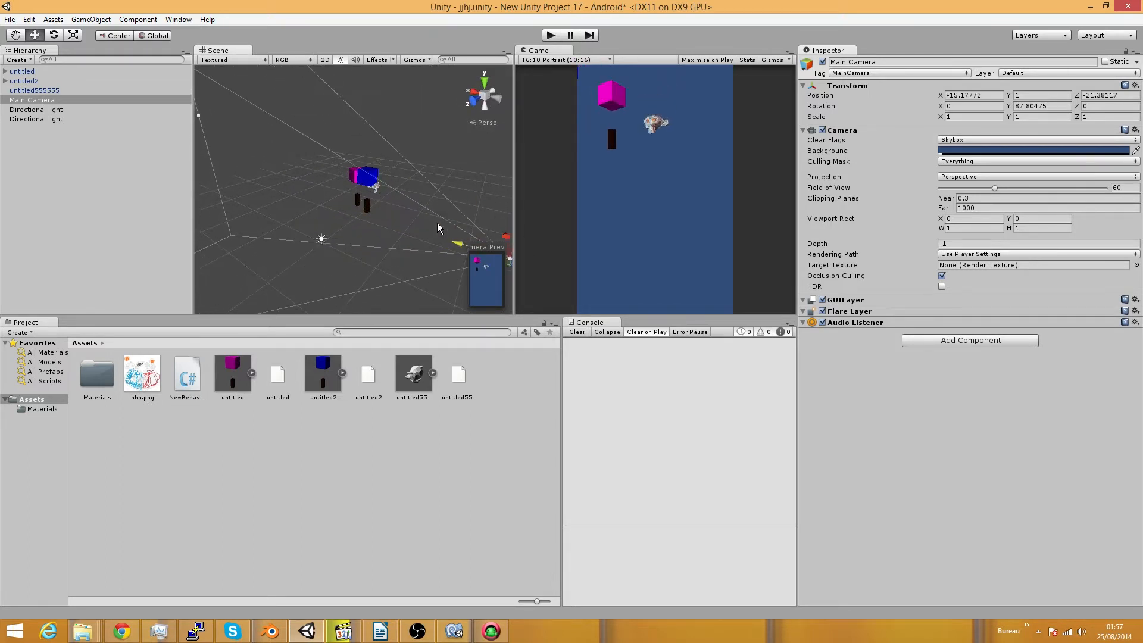
- Raise the Main Camera and bring it closer to the models, to about X -8.2, Y 7.4, Z -17.3
{"action": "middle_click_drag", "start_coordinate": [437, 222], "coordinate": [376, 209]}
{"action": "left_click_drag", "start_coordinate": [386, 207], "coordinate": [386, 166]}
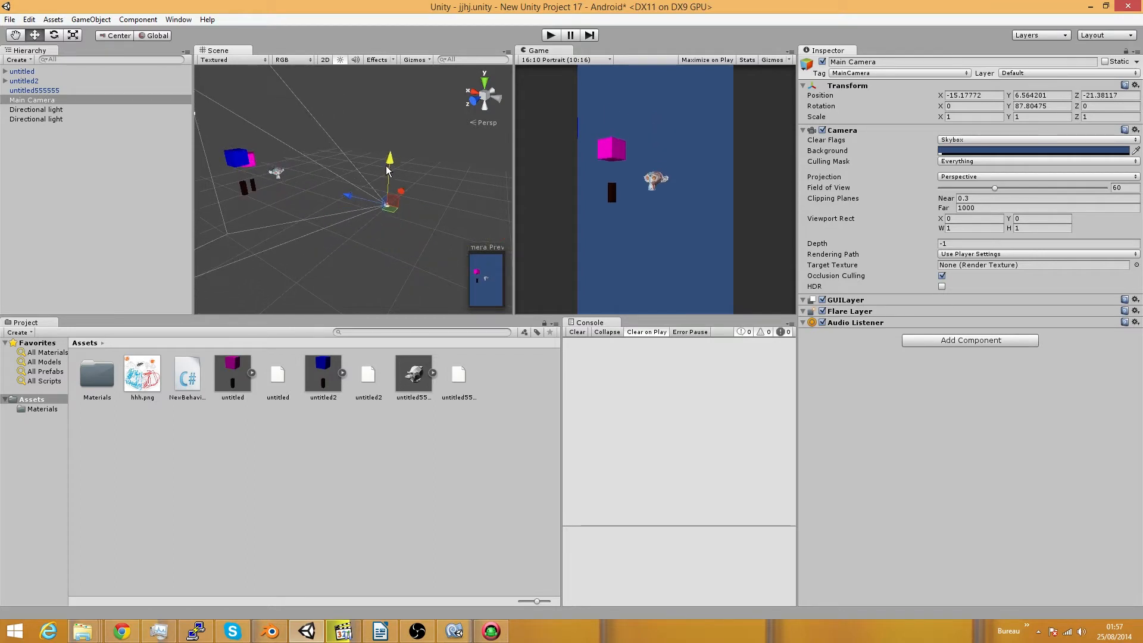
{"action": "left_click_drag", "start_coordinate": [394, 205], "coordinate": [331, 153], "text": "alt"}
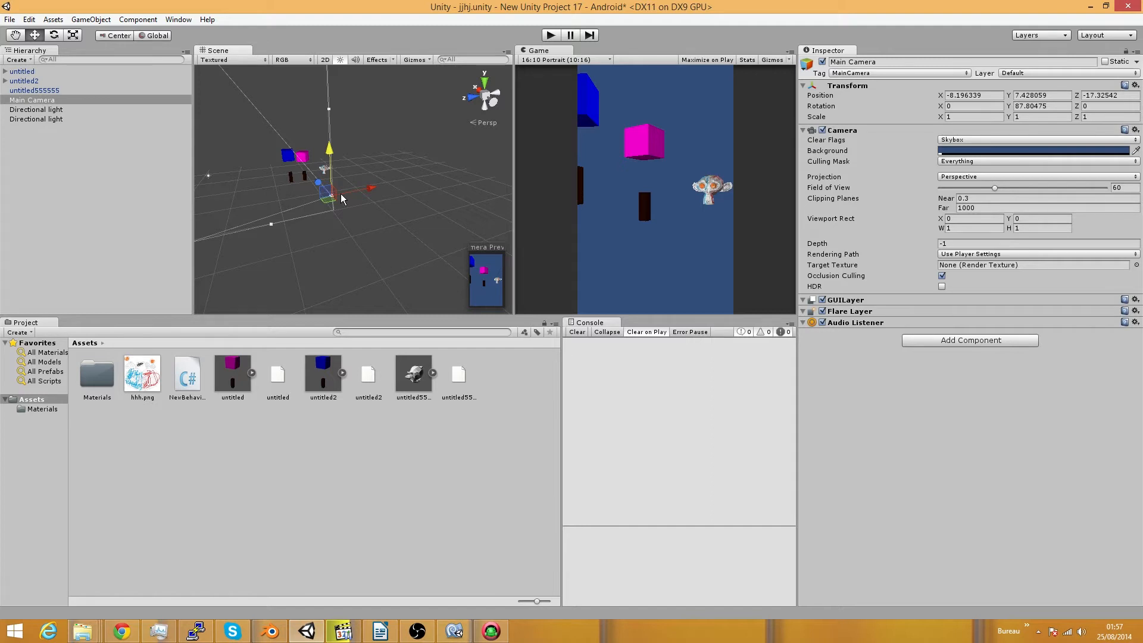
- Switch to Chrome, search Google for "java development kit" and open Oracle's Java SE Development Kit 7 downloads page
{"action": "left_click", "coordinate": [122, 630]}
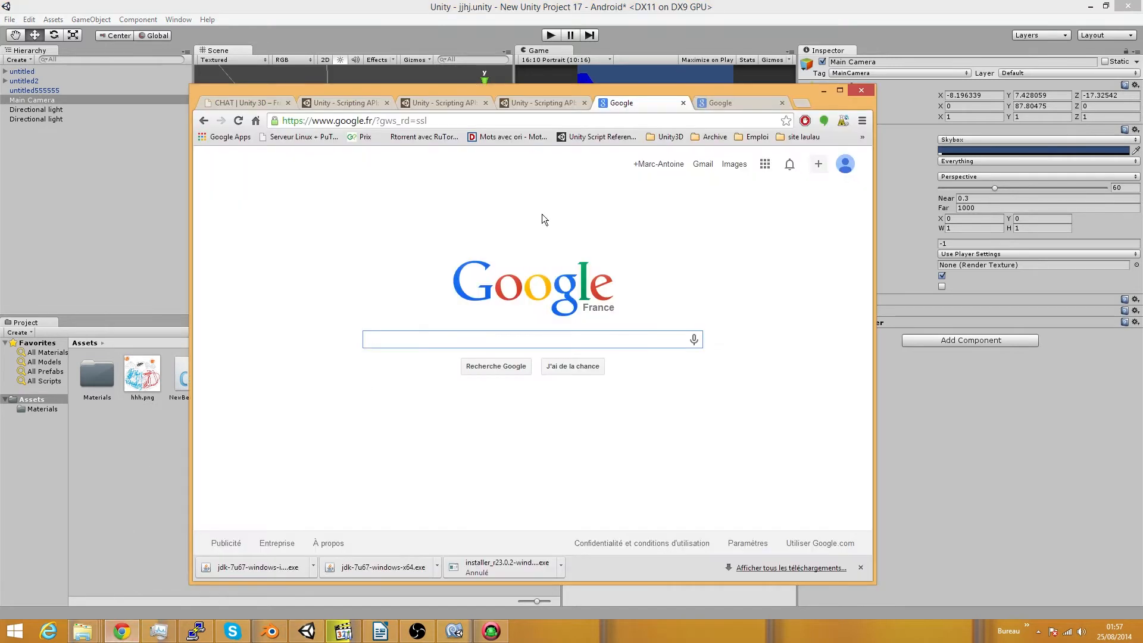
{"action": "left_click", "coordinate": [577, 123]}
{"action": "left_click", "coordinate": [456, 336]}
{"action": "type", "text": "java"}
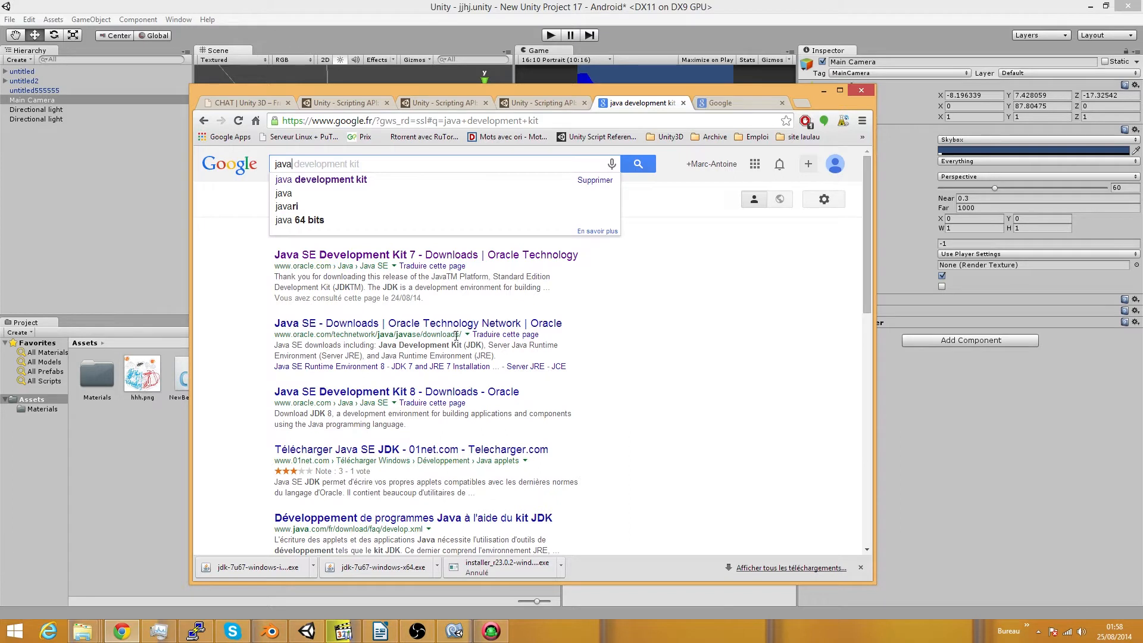
{"action": "key", "text": "Down"}
{"action": "key", "text": "Return"}
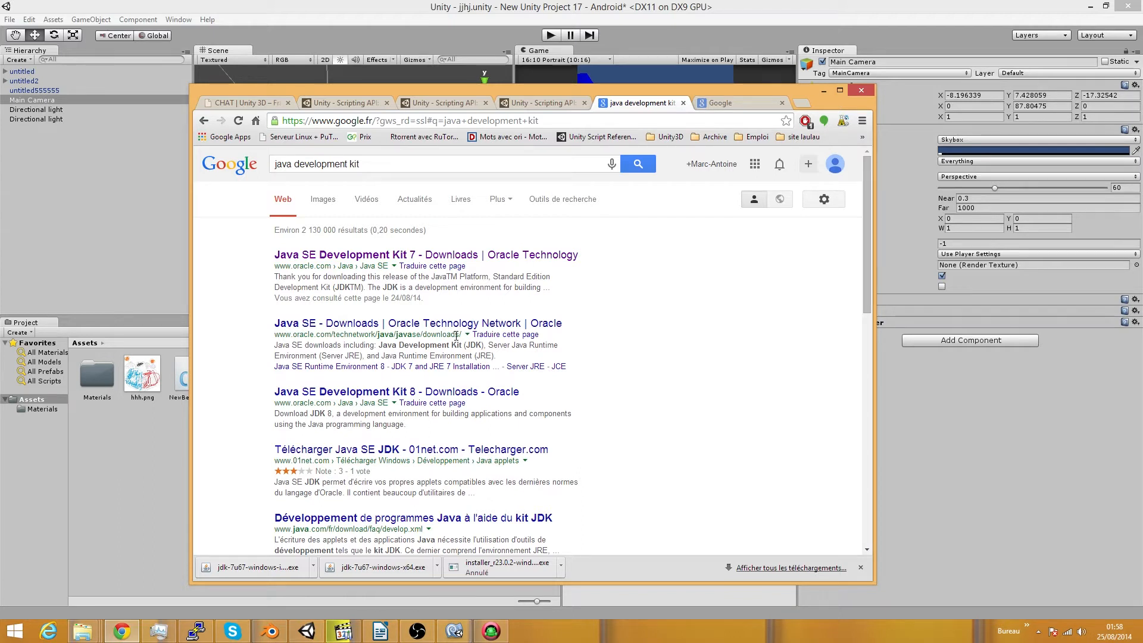
{"action": "left_click", "coordinate": [407, 256]}
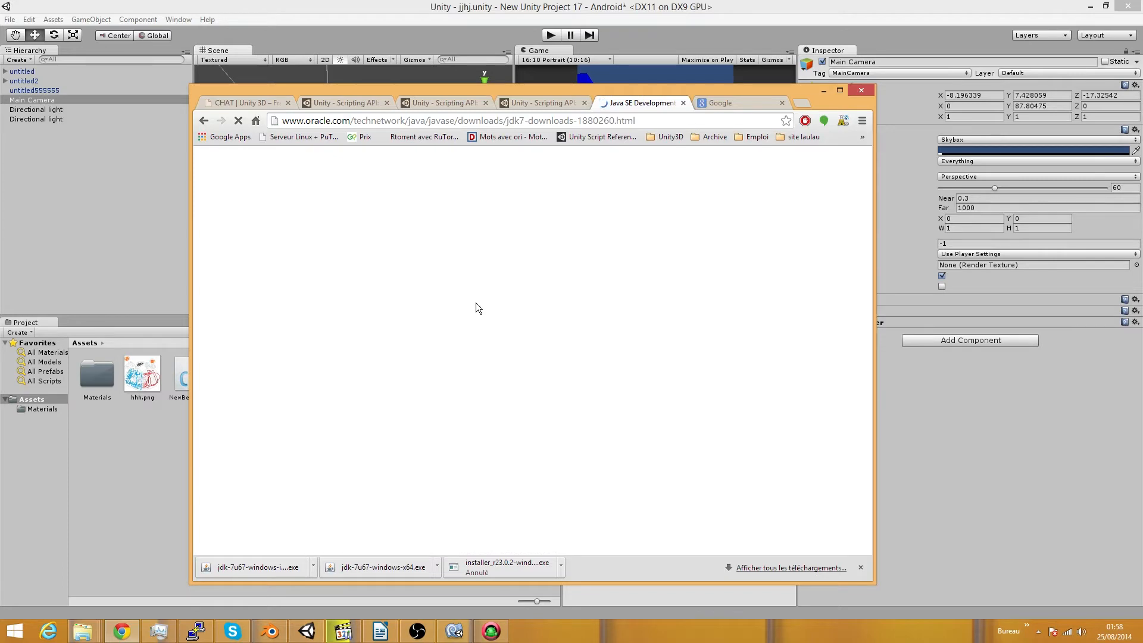
- Look through the JDK 7 downloads and the Java SE overview, and open the general Java SE downloads page
{"action": "scroll", "coordinate": [477, 302], "scroll_direction": "down", "scroll_amount": 1}
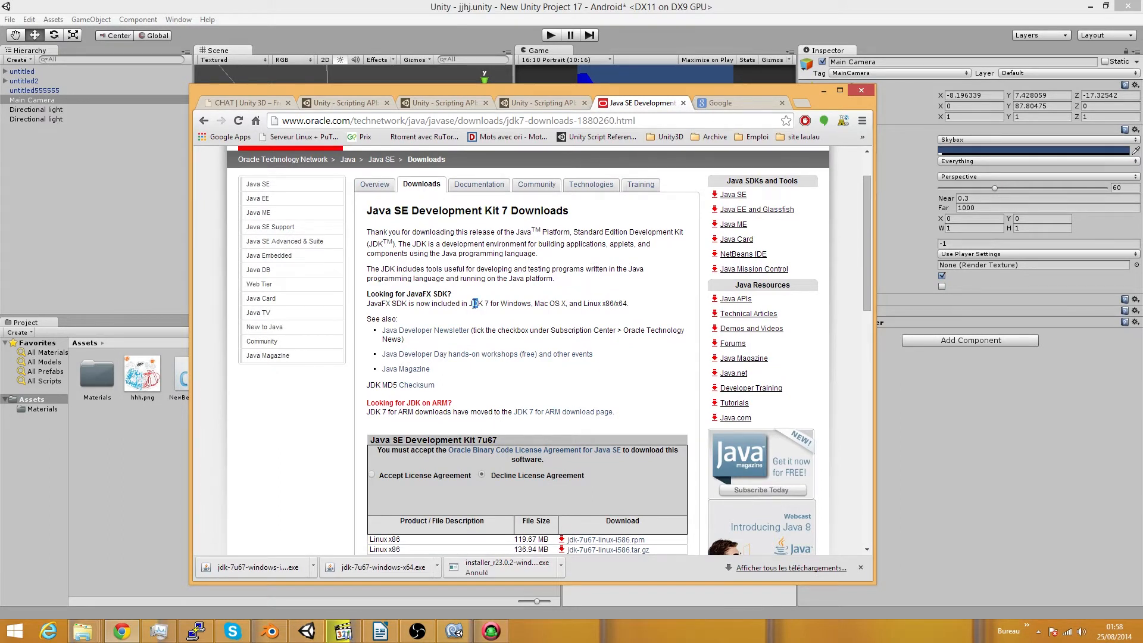
{"action": "scroll", "coordinate": [475, 303], "scroll_direction": "down", "scroll_amount": 5}
{"action": "scroll", "coordinate": [474, 304], "scroll_direction": "up", "scroll_amount": 7}
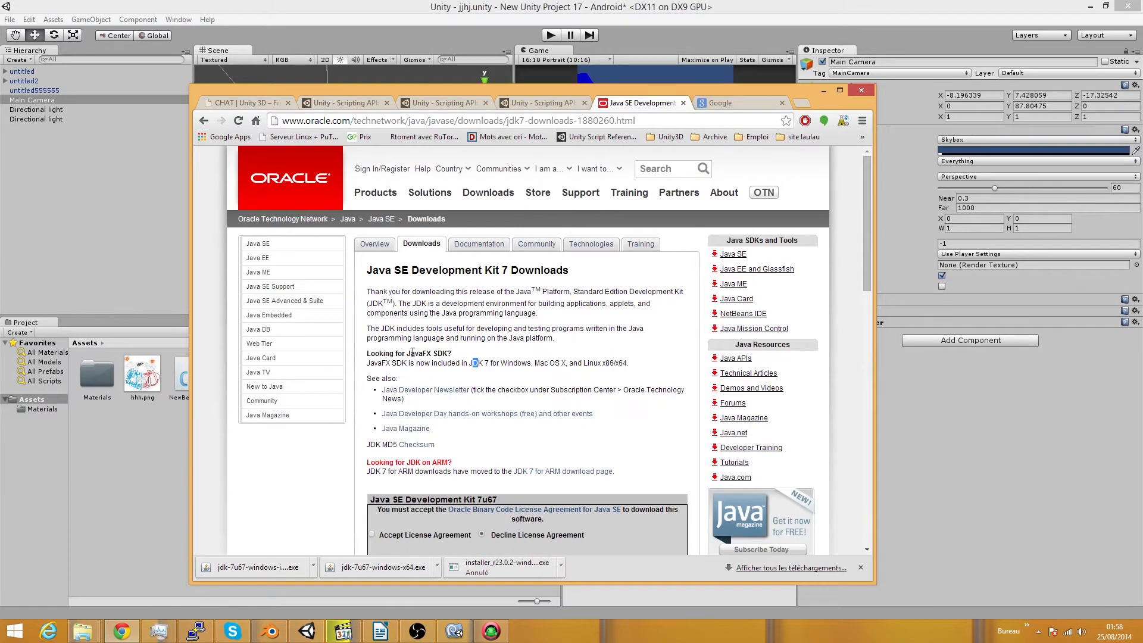
{"action": "left_click", "coordinate": [379, 245]}
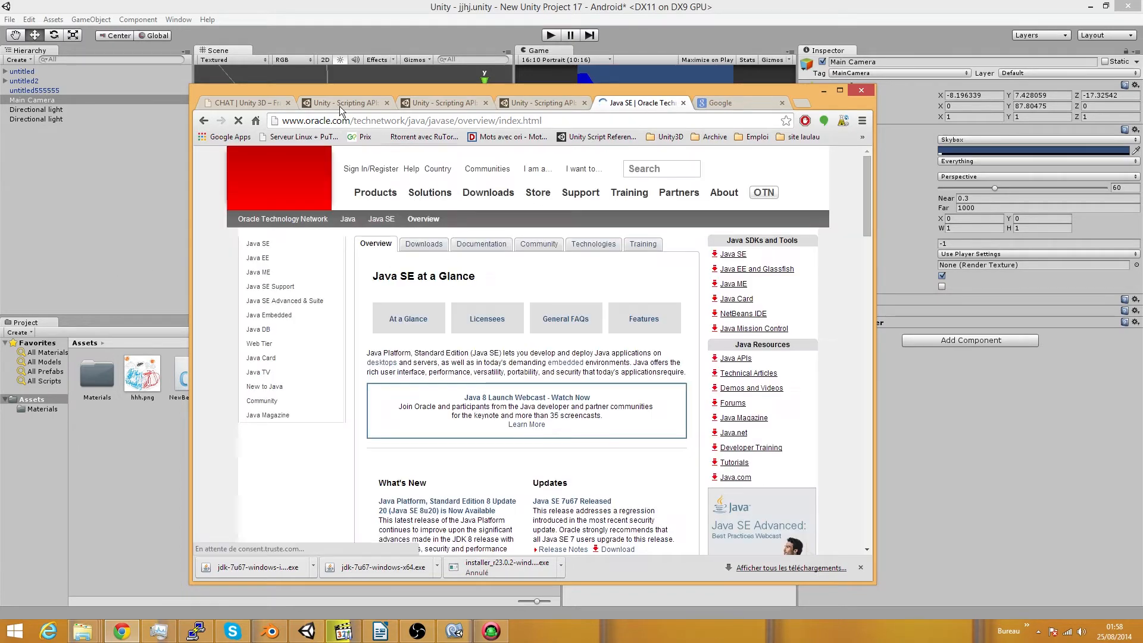
{"action": "scroll", "coordinate": [417, 327], "scroll_direction": "down", "scroll_amount": 4}
{"action": "scroll", "coordinate": [418, 330], "scroll_direction": "up", "scroll_amount": 4}
{"action": "left_click", "coordinate": [424, 245]}
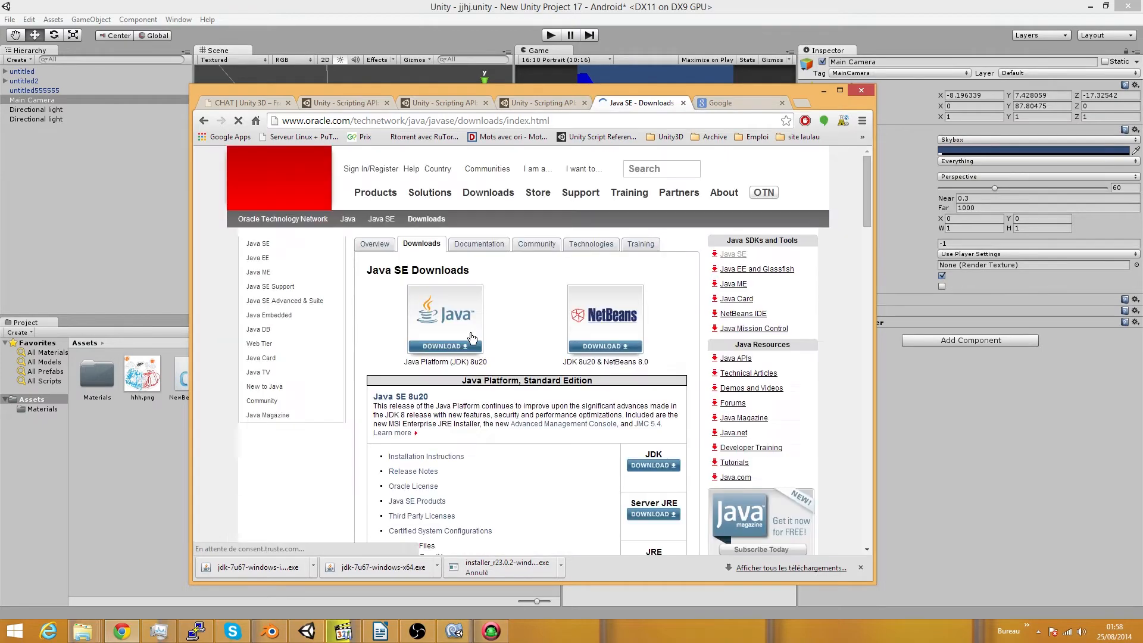
- Open the Java Platform (JDK) 8u20 download page and accept its license agreement
{"action": "scroll", "coordinate": [470, 333], "scroll_direction": "down", "scroll_amount": 4}
{"action": "scroll", "coordinate": [470, 334], "scroll_direction": "down", "scroll_amount": 10}
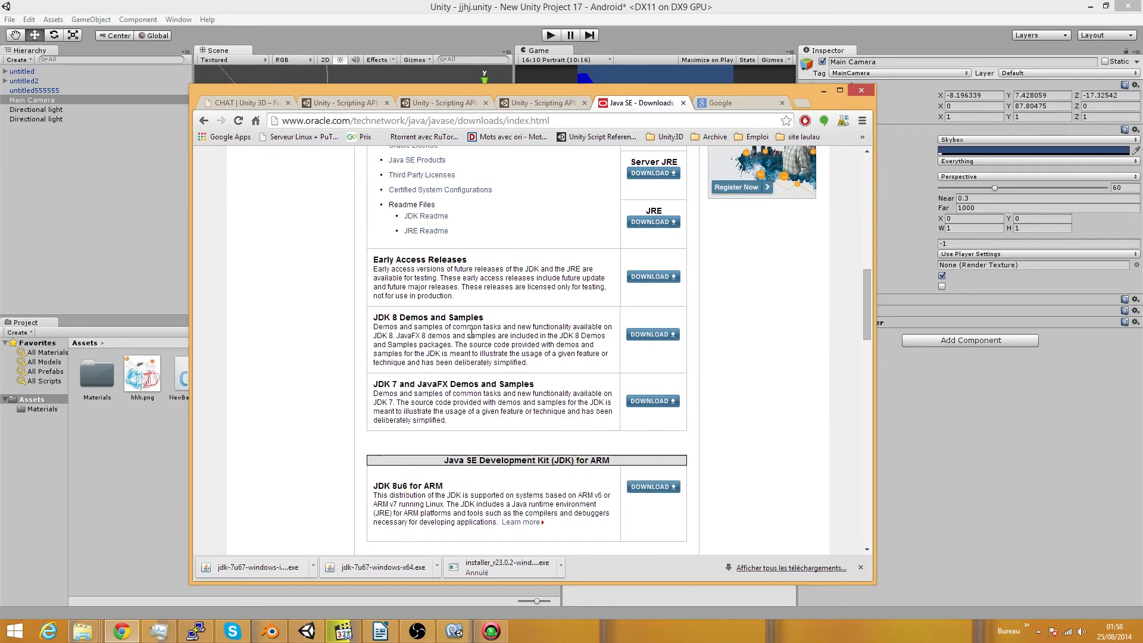
{"action": "scroll", "coordinate": [470, 334], "scroll_direction": "up", "scroll_amount": 10}
{"action": "scroll", "coordinate": [471, 334], "scroll_direction": "up", "scroll_amount": 3}
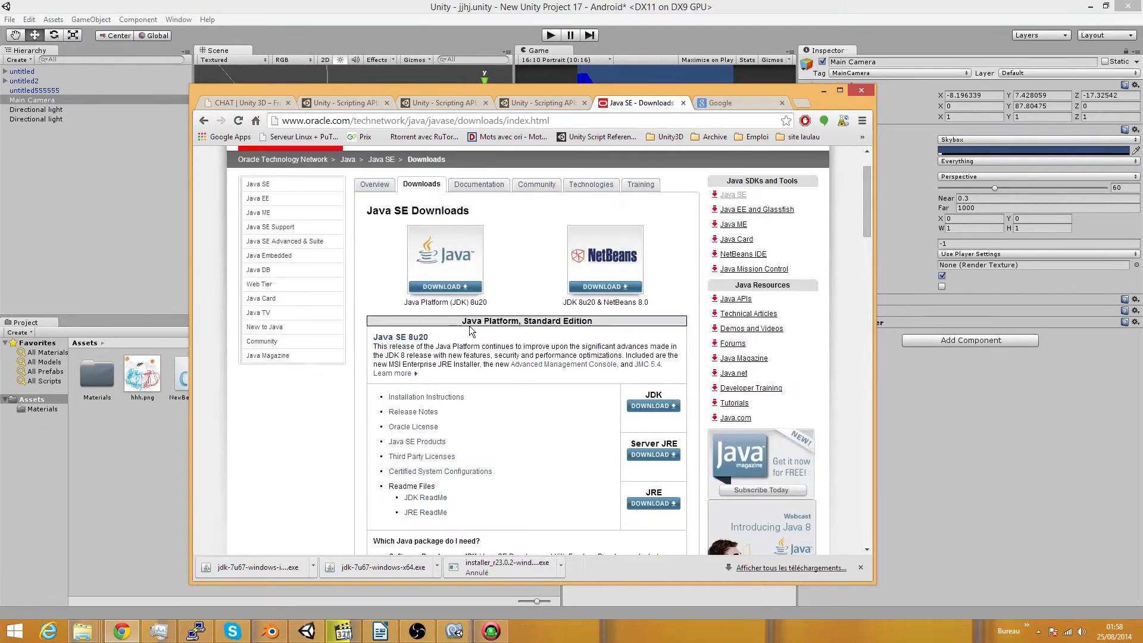
{"action": "left_click", "coordinate": [457, 289]}
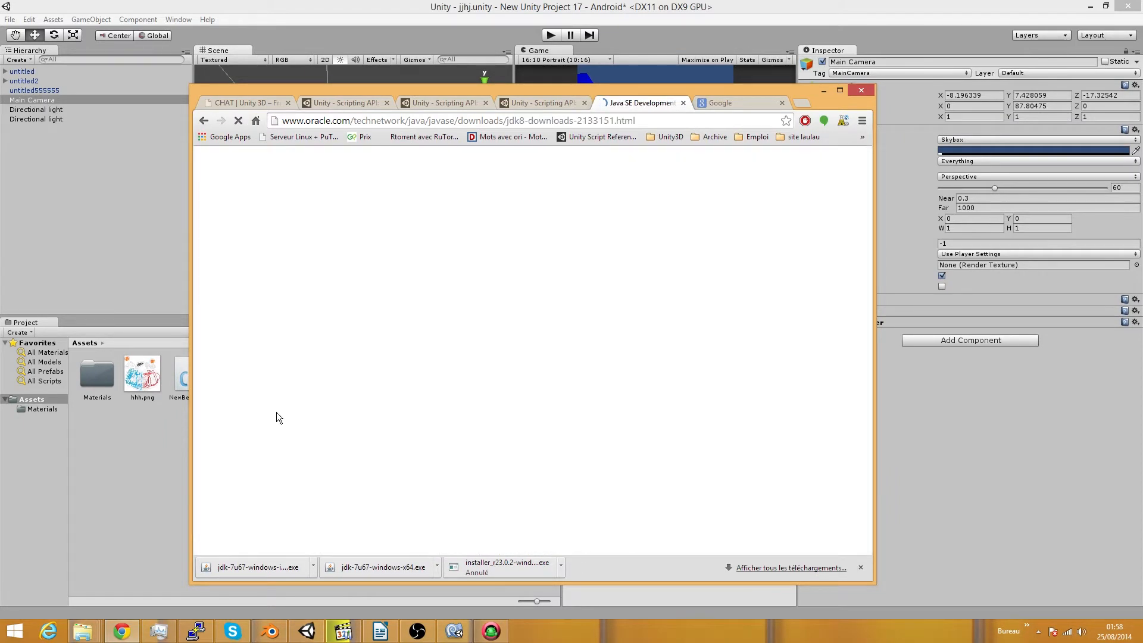
{"action": "scroll", "coordinate": [278, 415], "scroll_direction": "down", "scroll_amount": 3}
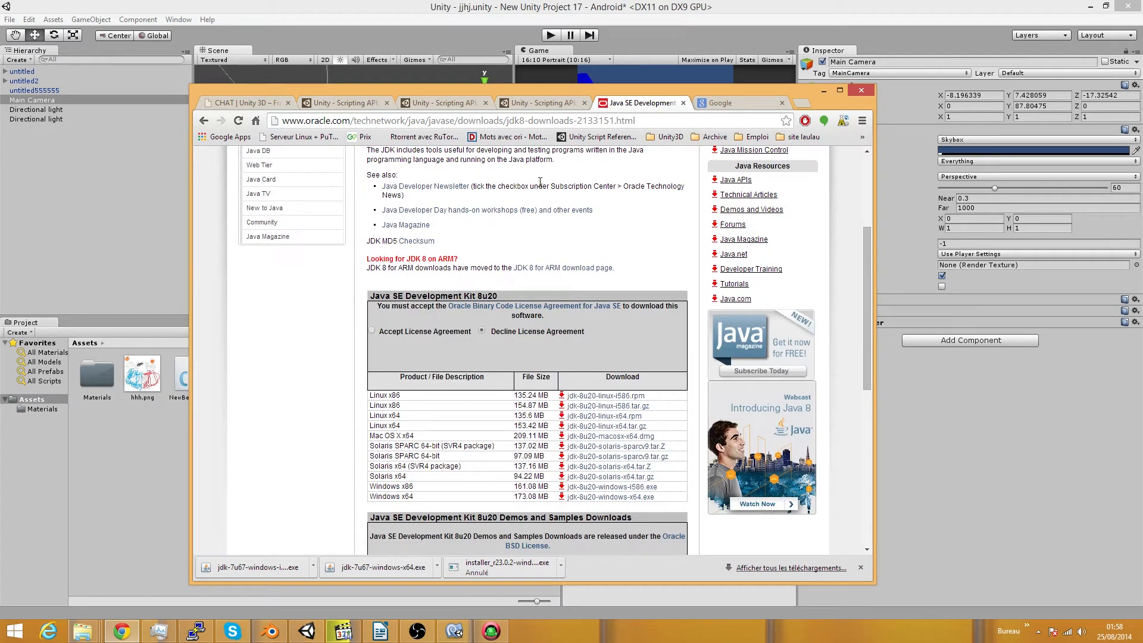
{"action": "left_click", "coordinate": [372, 331]}
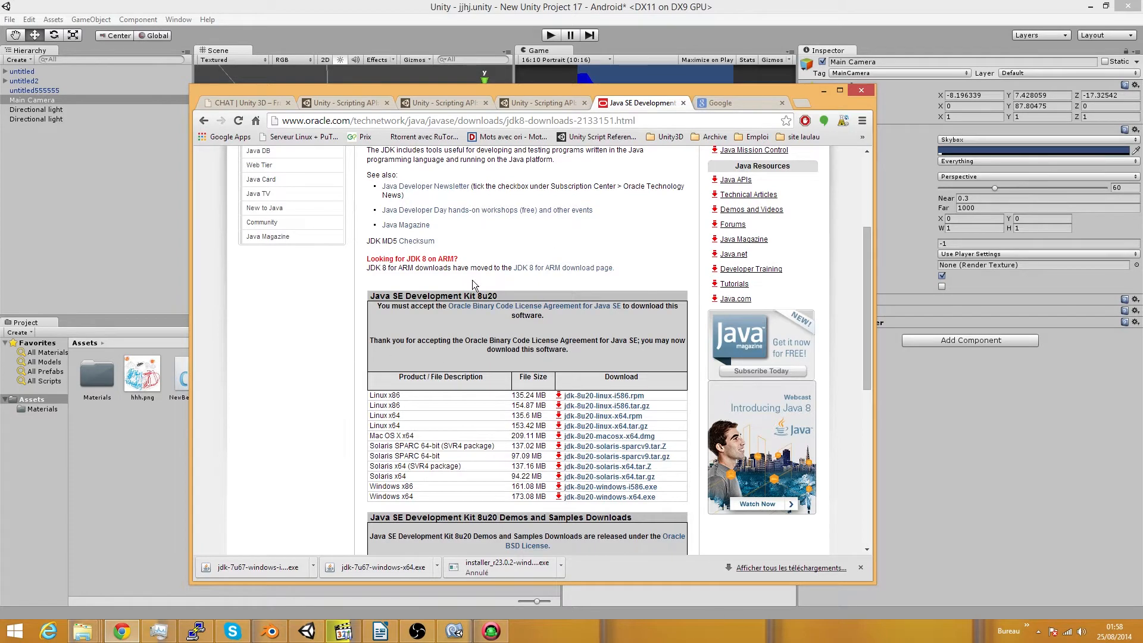
{"action": "scroll", "coordinate": [294, 340], "scroll_direction": "down", "scroll_amount": 2}
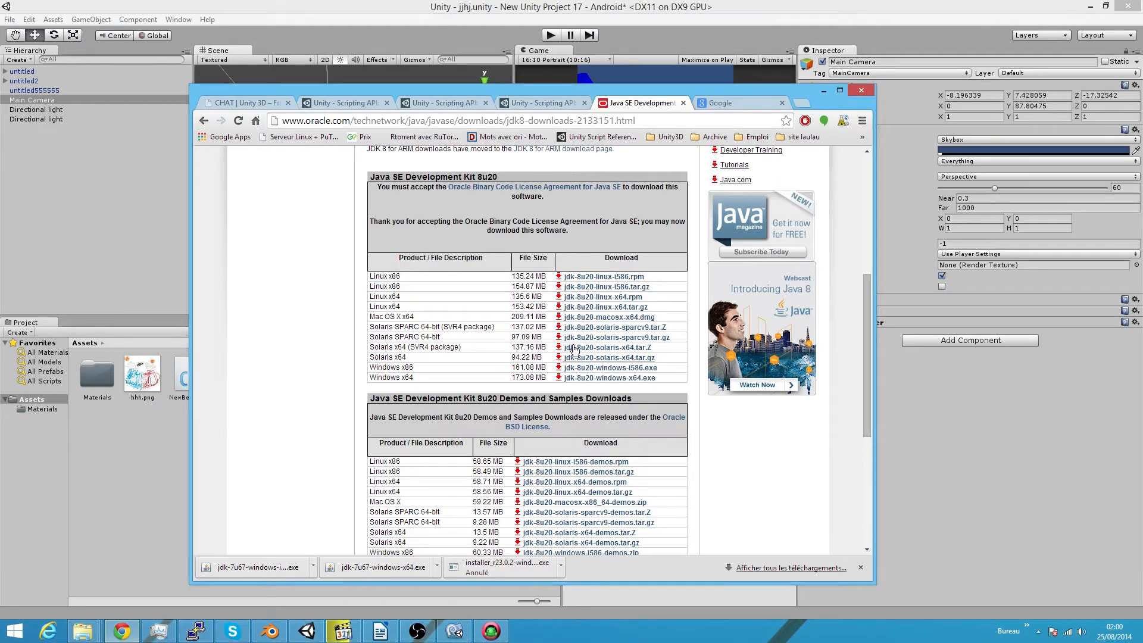
- Search Google for "android development kit" in the other open Google page and open the Android Developers SDK page
{"action": "left_click", "coordinate": [725, 105]}
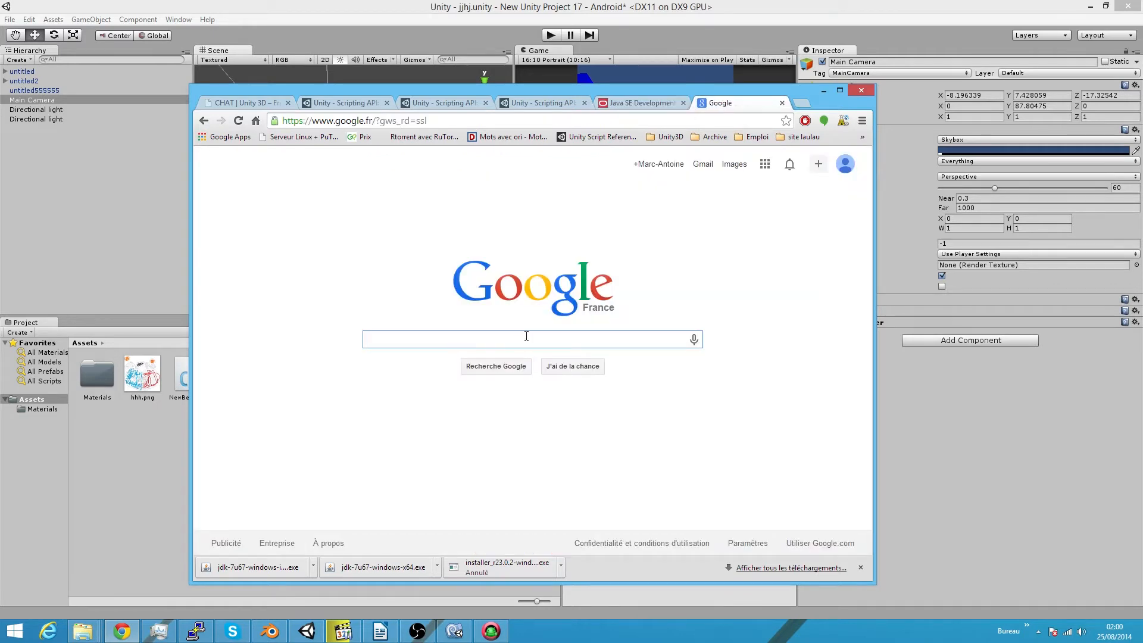
{"action": "left_click", "coordinate": [648, 103]}
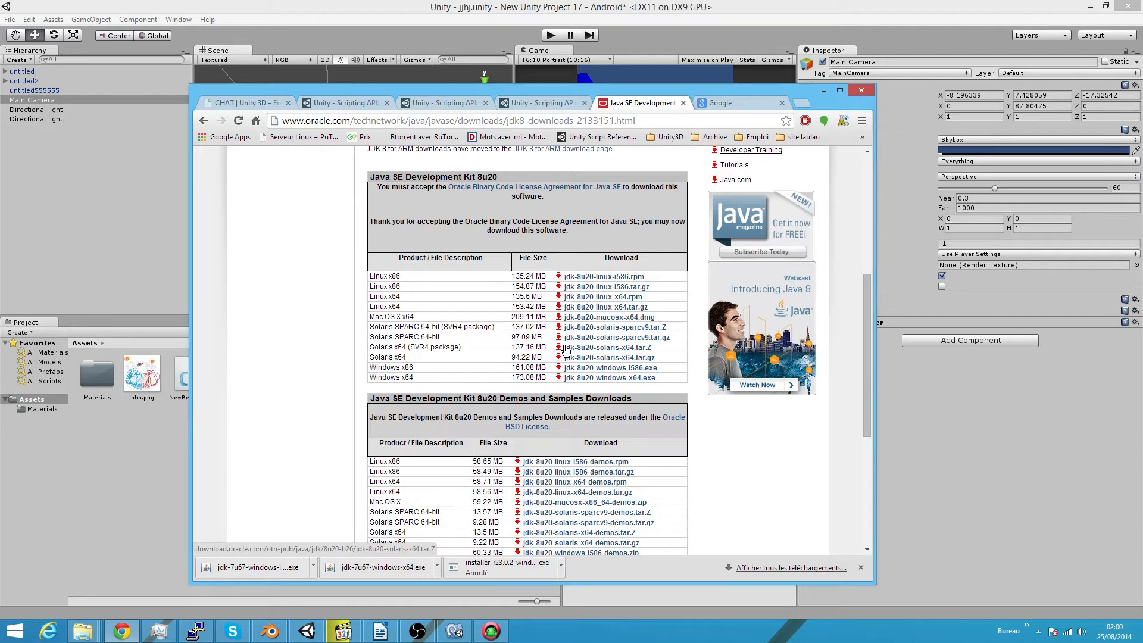
{"action": "left_click", "coordinate": [731, 105]}
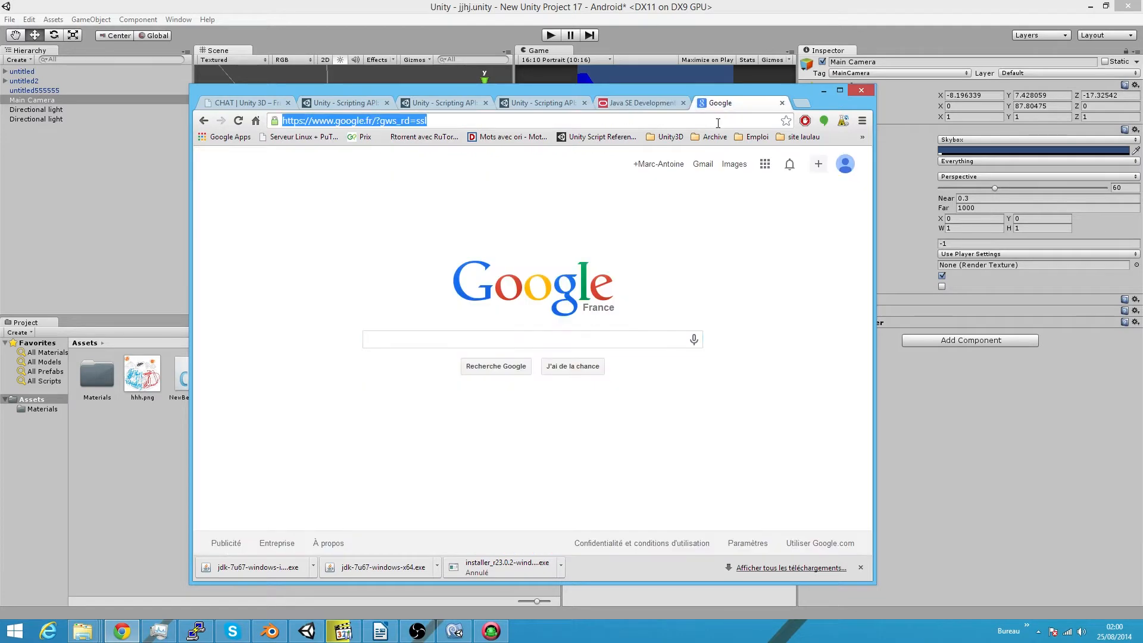
{"action": "left_click", "coordinate": [490, 337]}
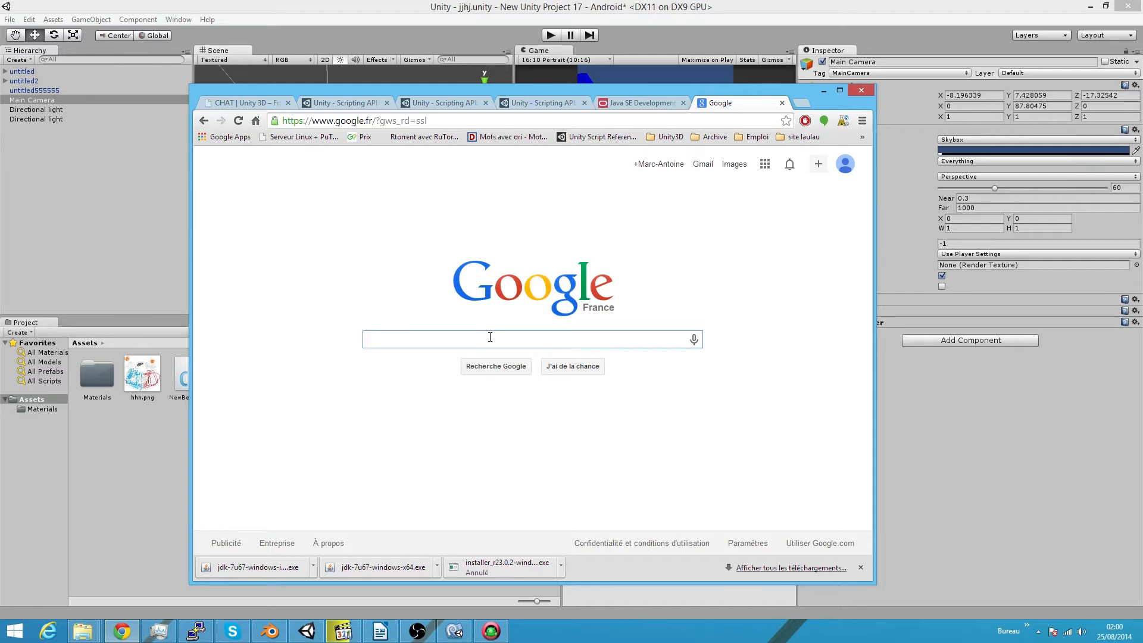
{"action": "type", "text": "android"}
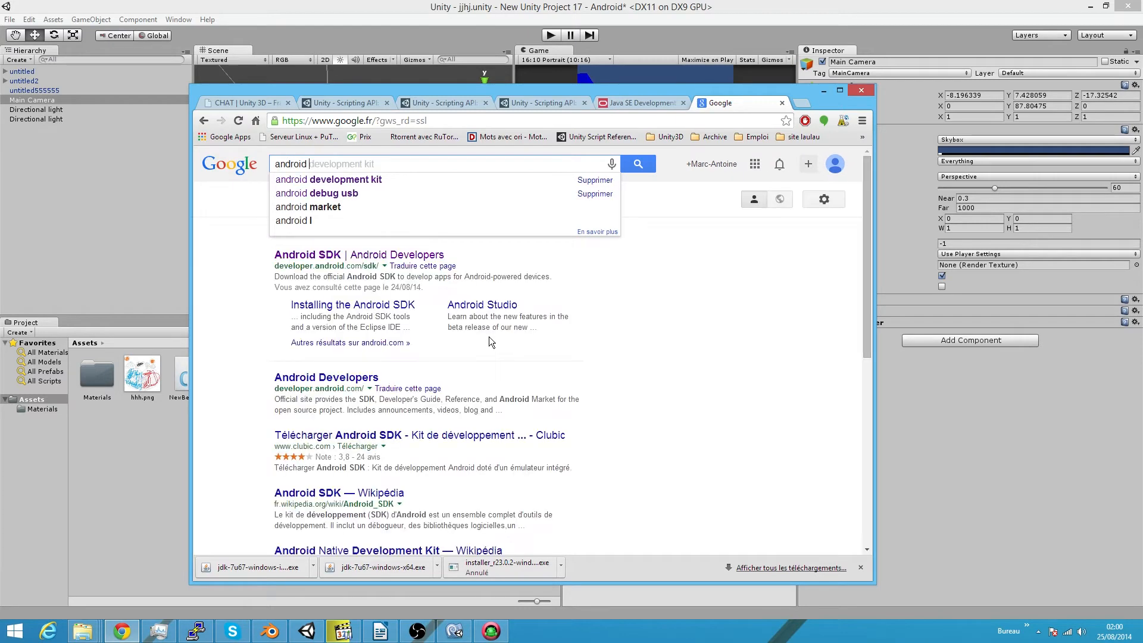
{"action": "key", "text": "Down"}
{"action": "key", "text": "Return"}
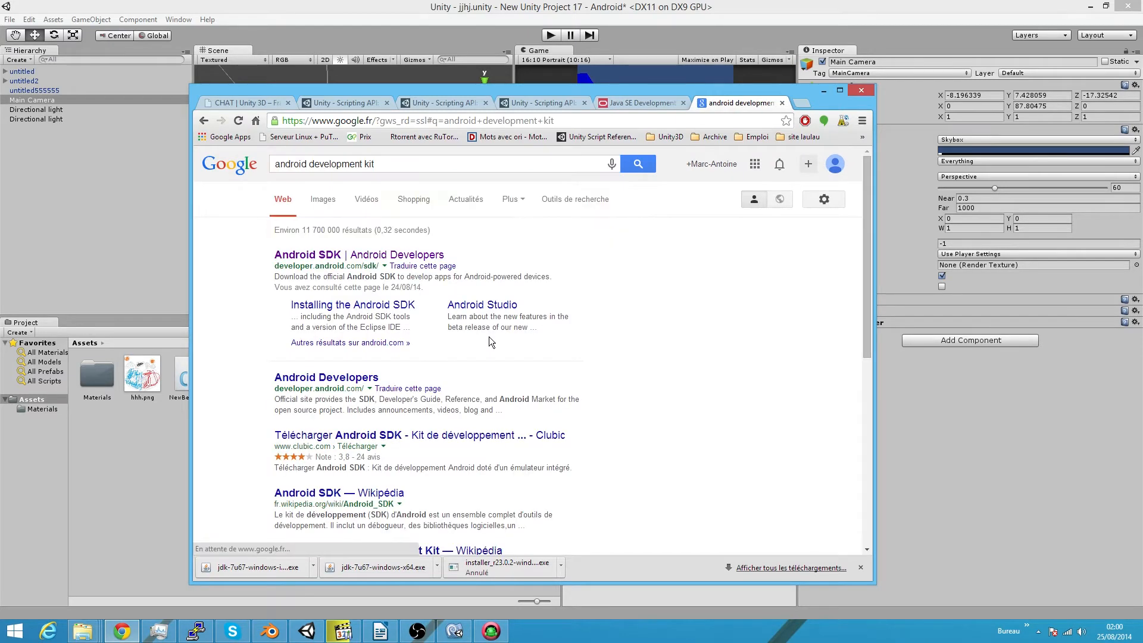
{"action": "left_click", "coordinate": [418, 256]}
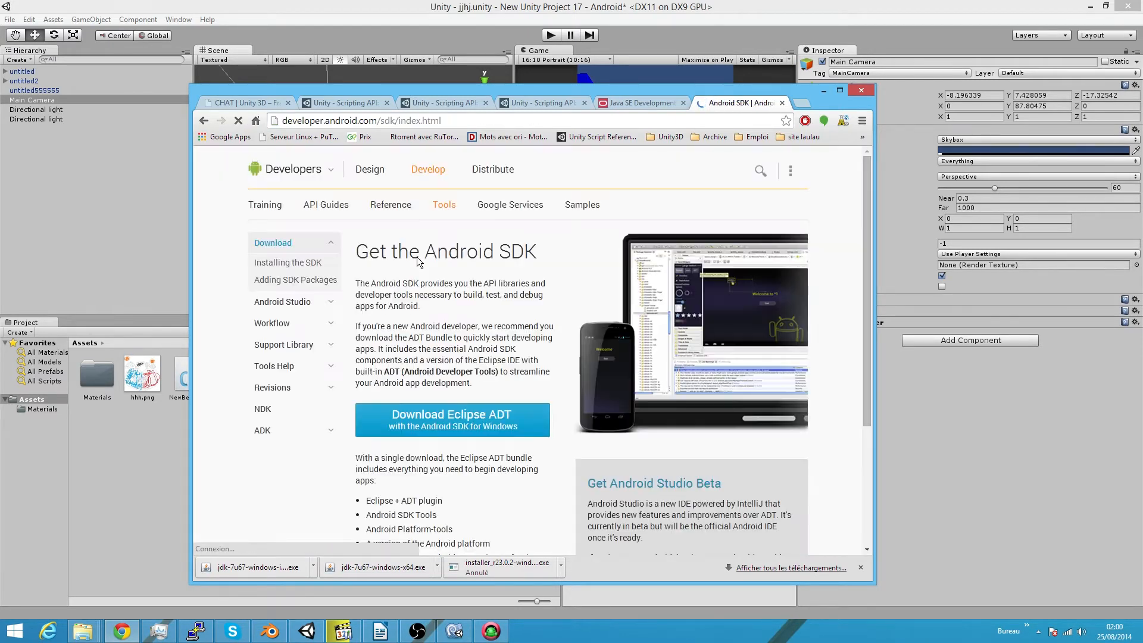
- Expand the "Get the SDK for an existing IDE" section, and return to Unity with nothing selected
{"action": "scroll", "coordinate": [417, 260], "scroll_direction": "down", "scroll_amount": 3}
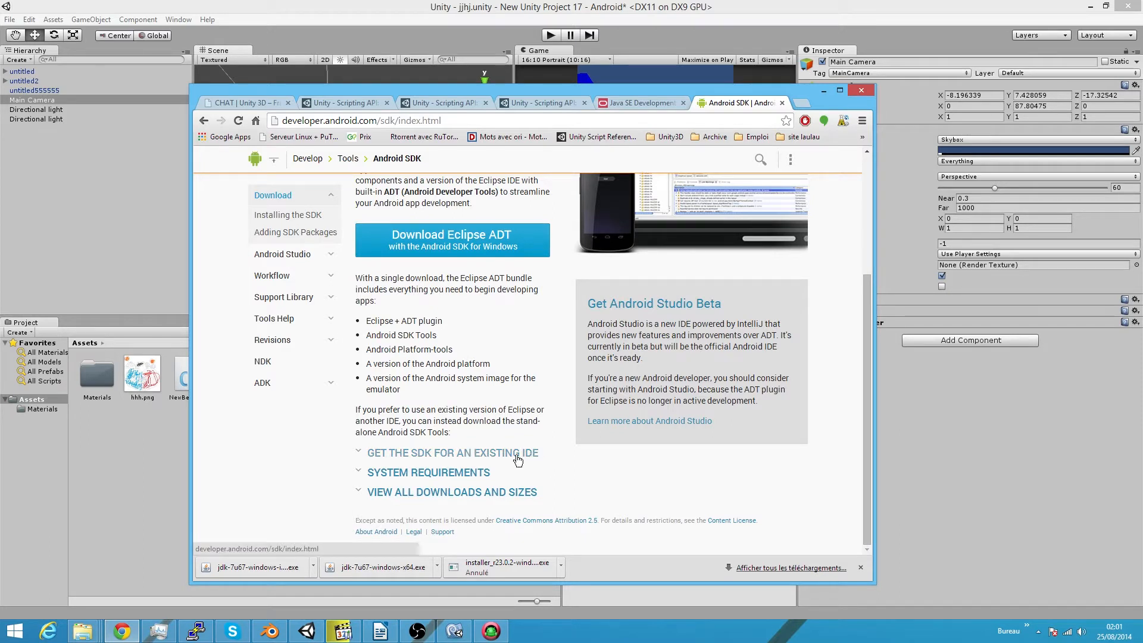
{"action": "left_click", "coordinate": [451, 455]}
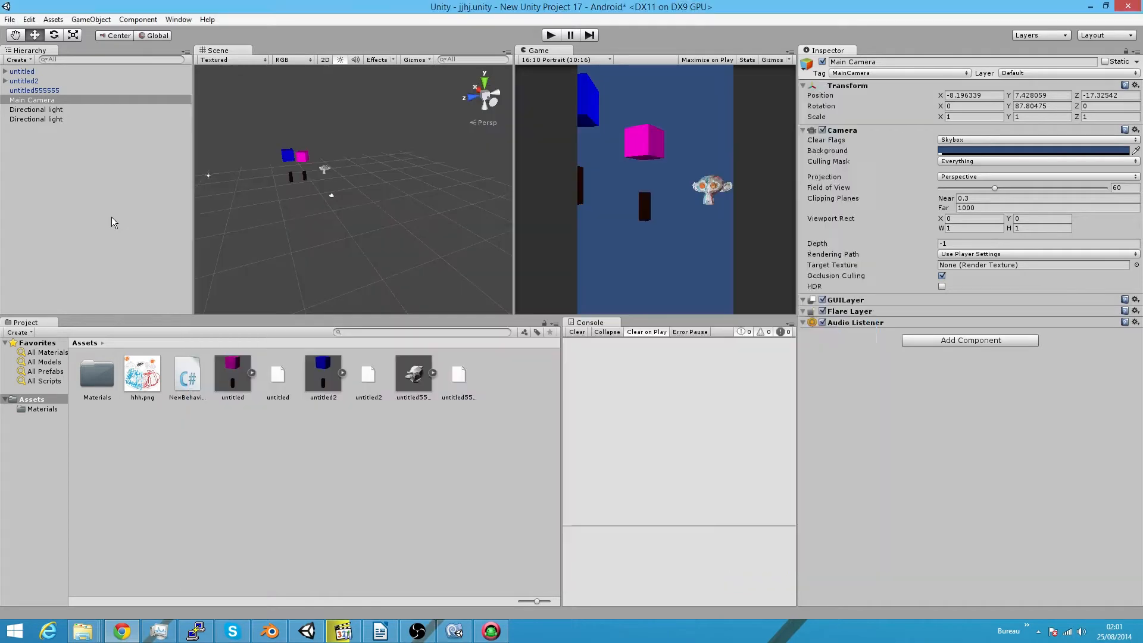
{"action": "left_click", "coordinate": [112, 217]}
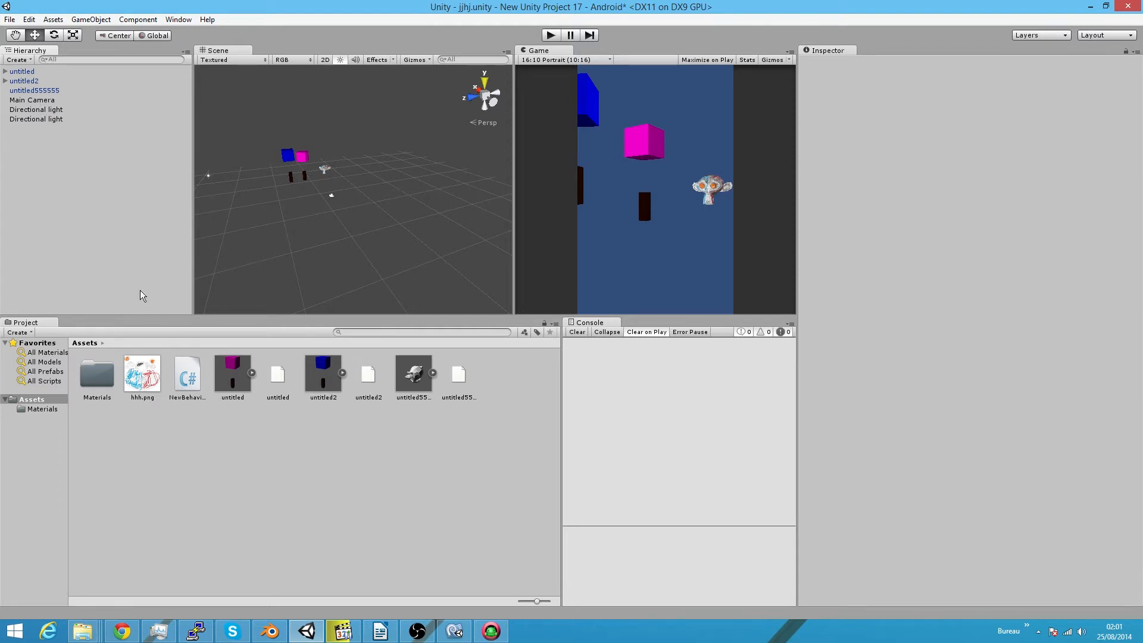
{"action": "left_click", "coordinate": [30, 20]}
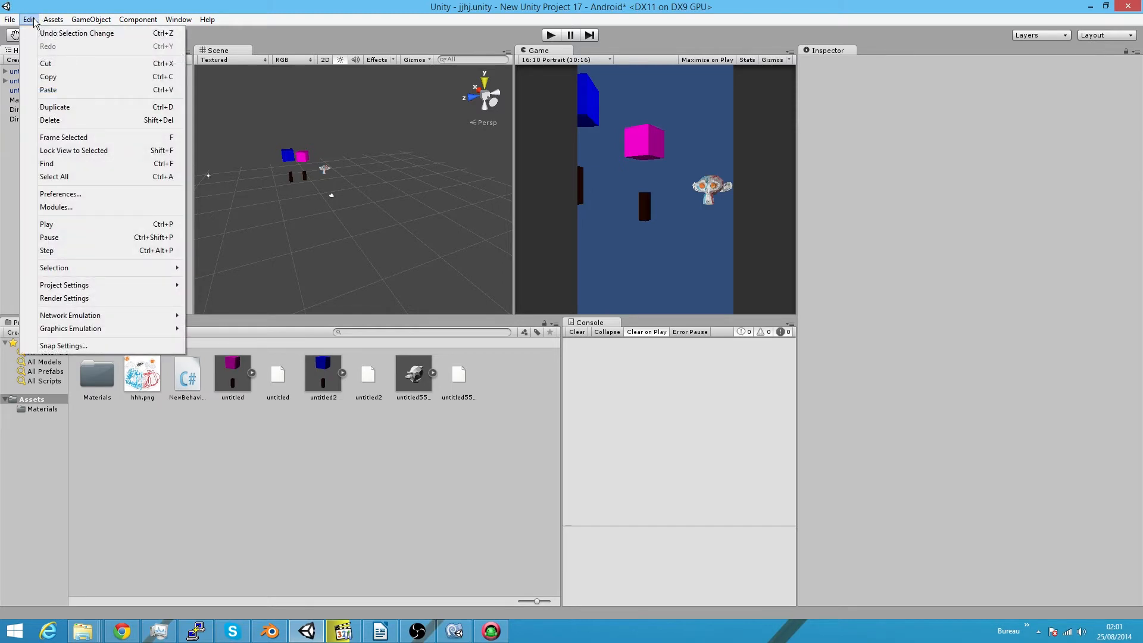
{"action": "left_click", "coordinate": [91, 194]}
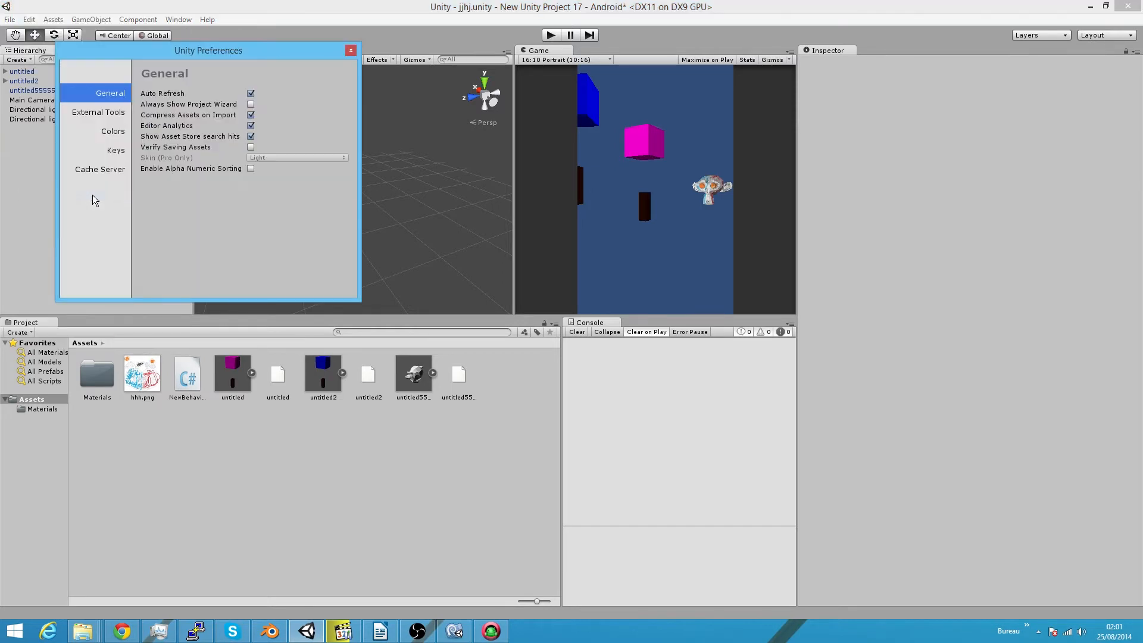
{"action": "left_click", "coordinate": [97, 116]}
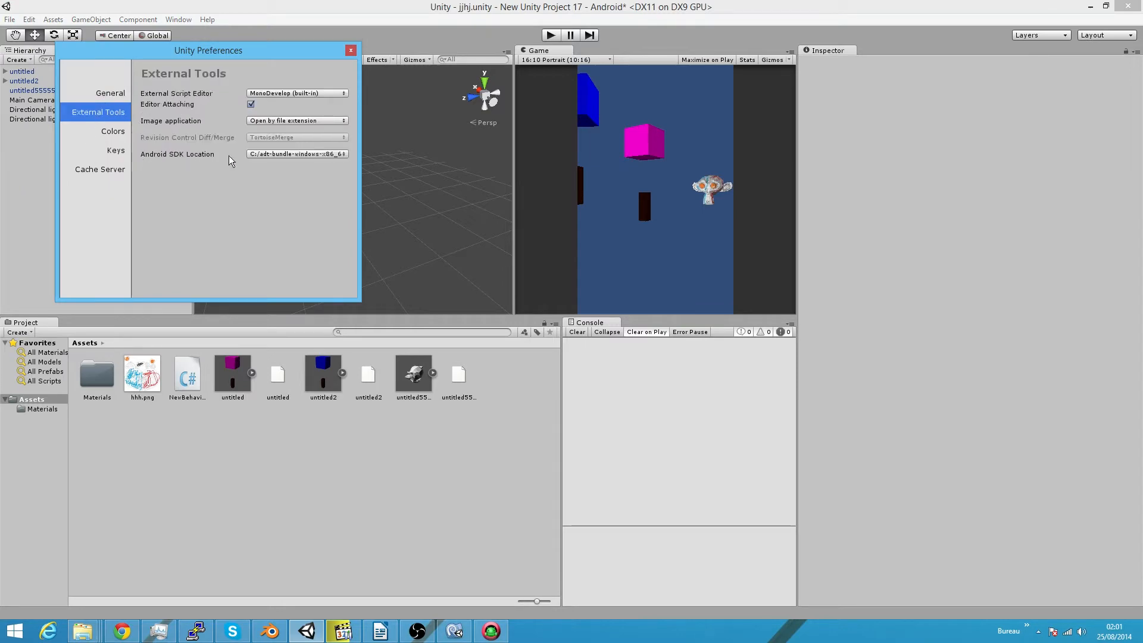
{"action": "left_click", "coordinate": [297, 154]}
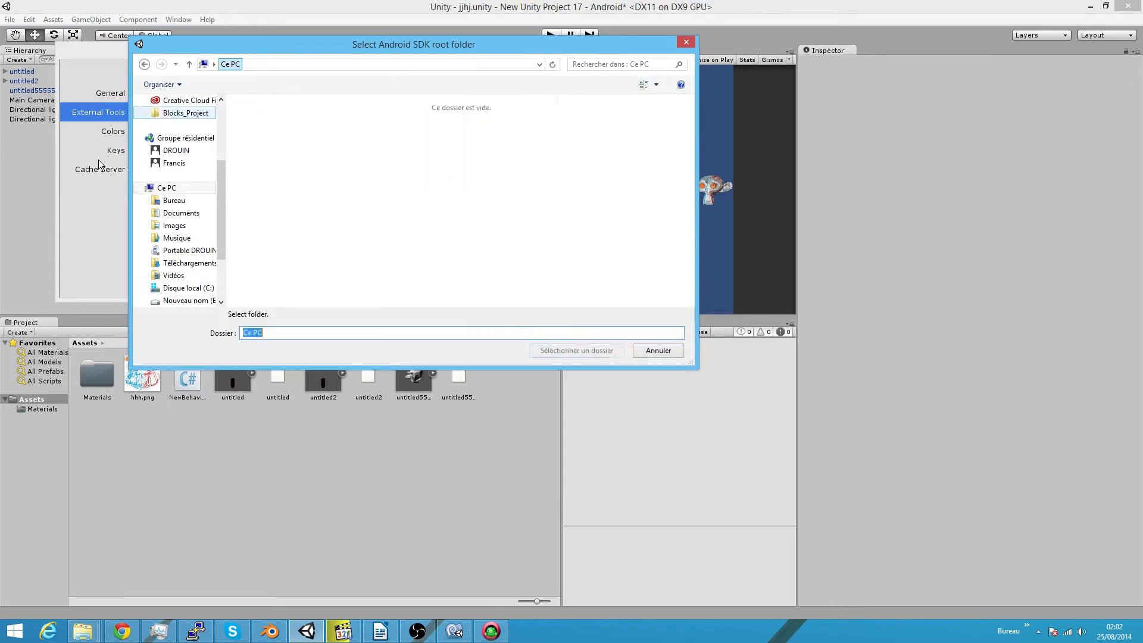
{"action": "left_click", "coordinate": [319, 221]}
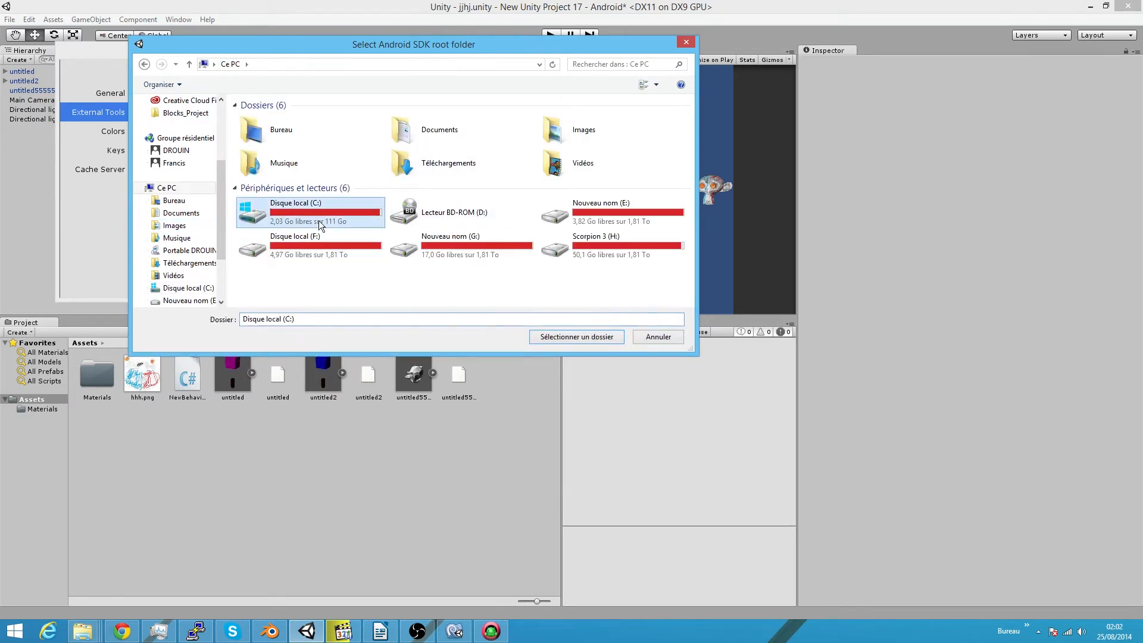
{"action": "double_click", "coordinate": [319, 220]}
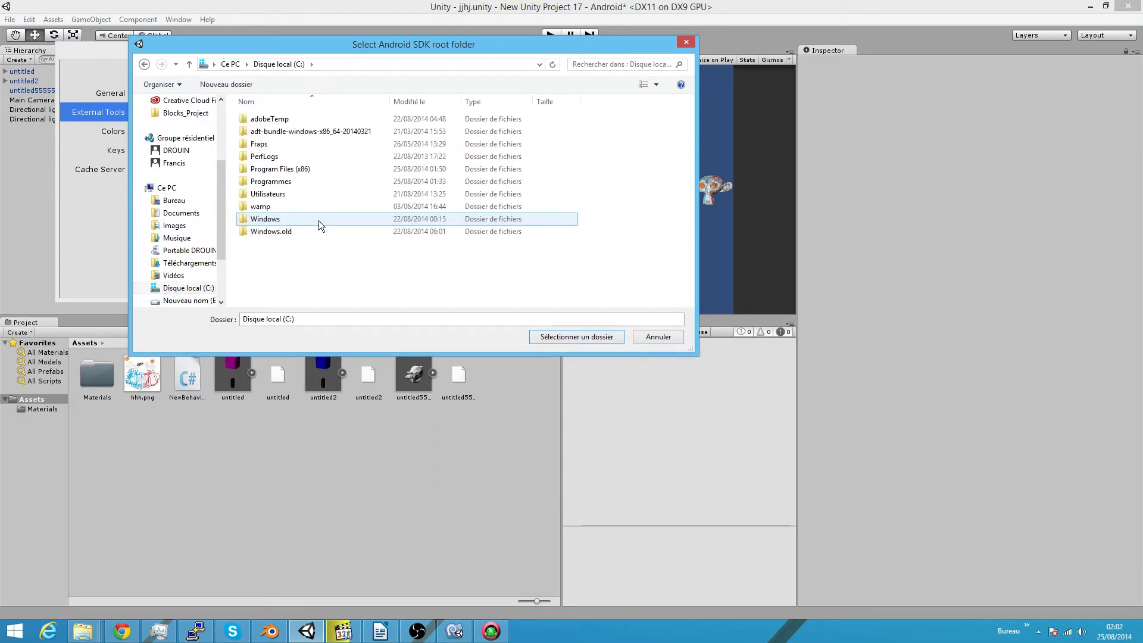
{"action": "double_click", "coordinate": [325, 131]}
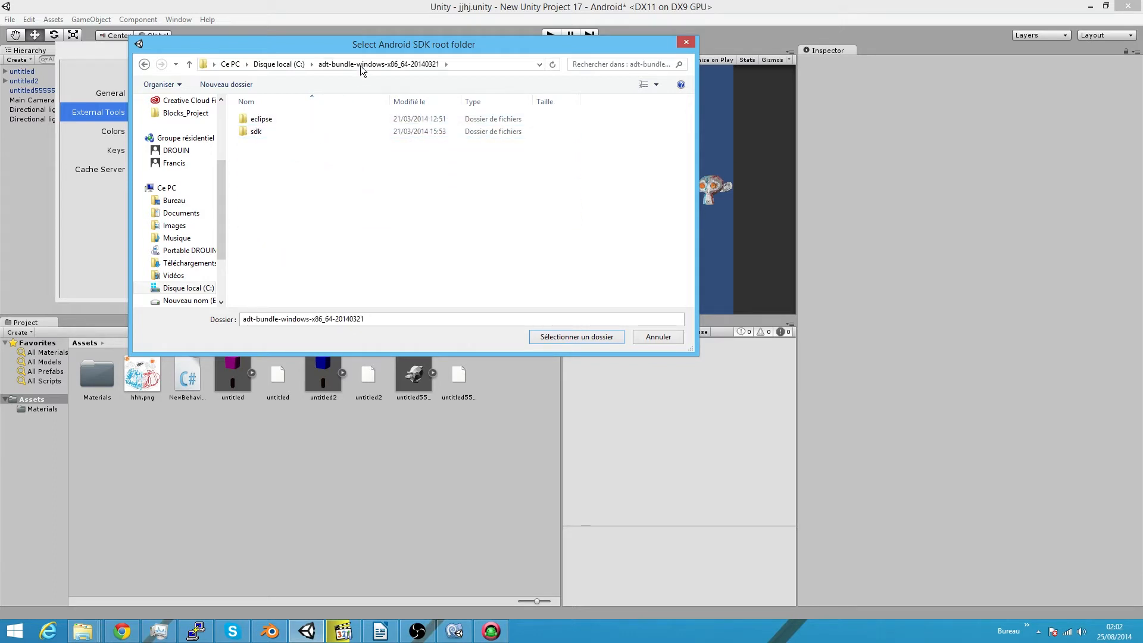
{"action": "left_click", "coordinate": [279, 63]}
{"action": "double_click", "coordinate": [292, 132]}
{"action": "left_click", "coordinate": [292, 134]}
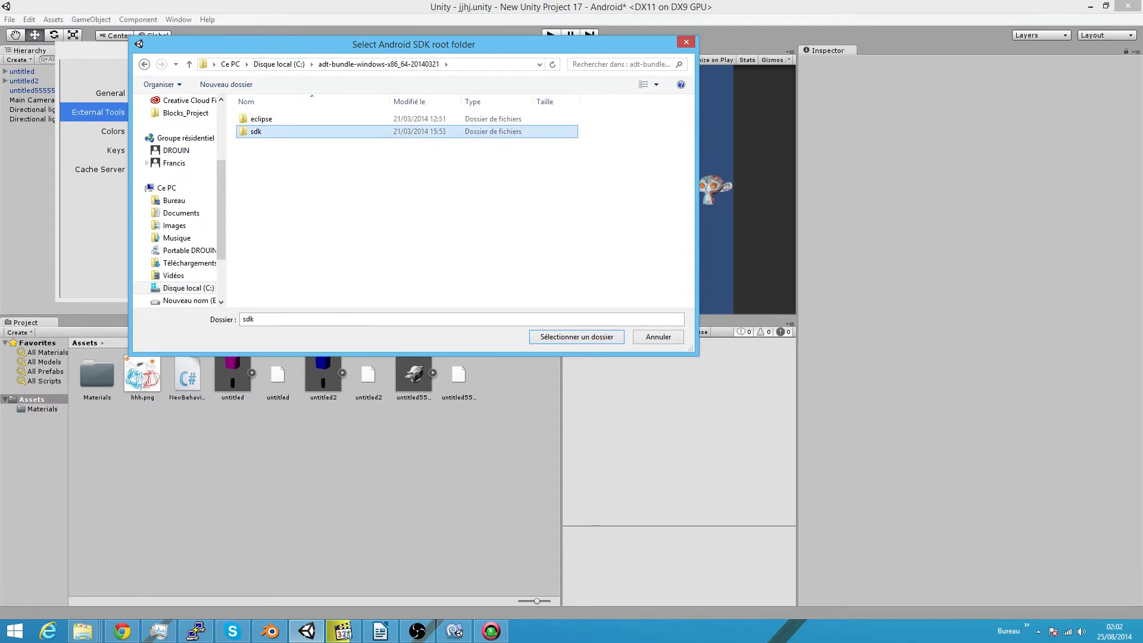
{"action": "left_click", "coordinate": [583, 337]}
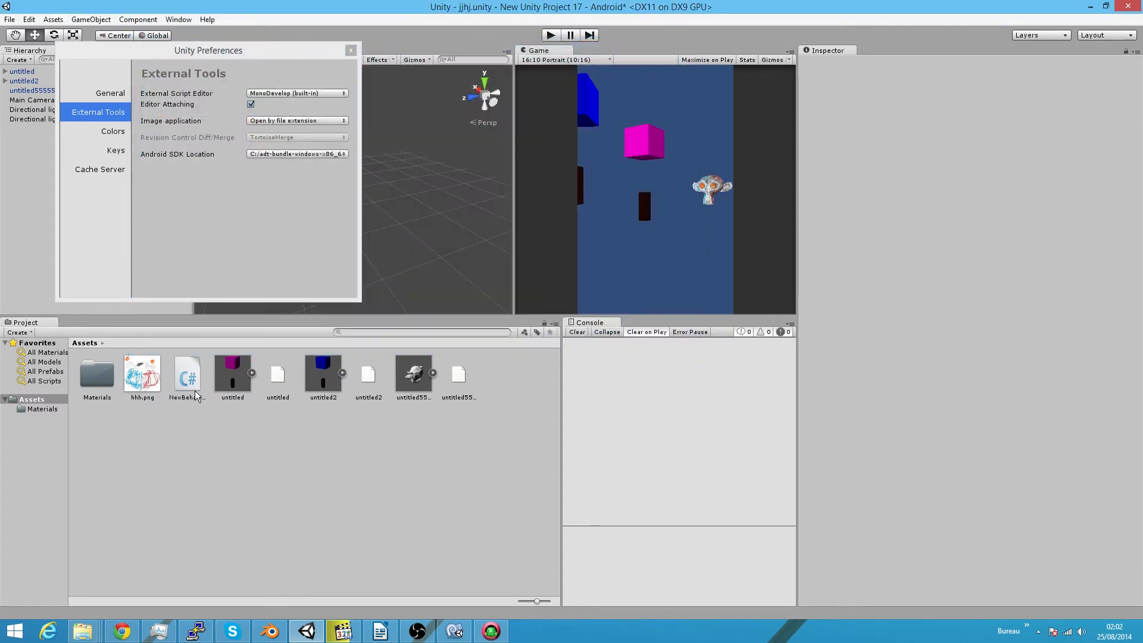
{"action": "left_click", "coordinate": [351, 50]}
- In the build settings, switch the platform to PC, Mac & Linux Standalone and back to Android
{"action": "left_click", "coordinate": [9, 19]}
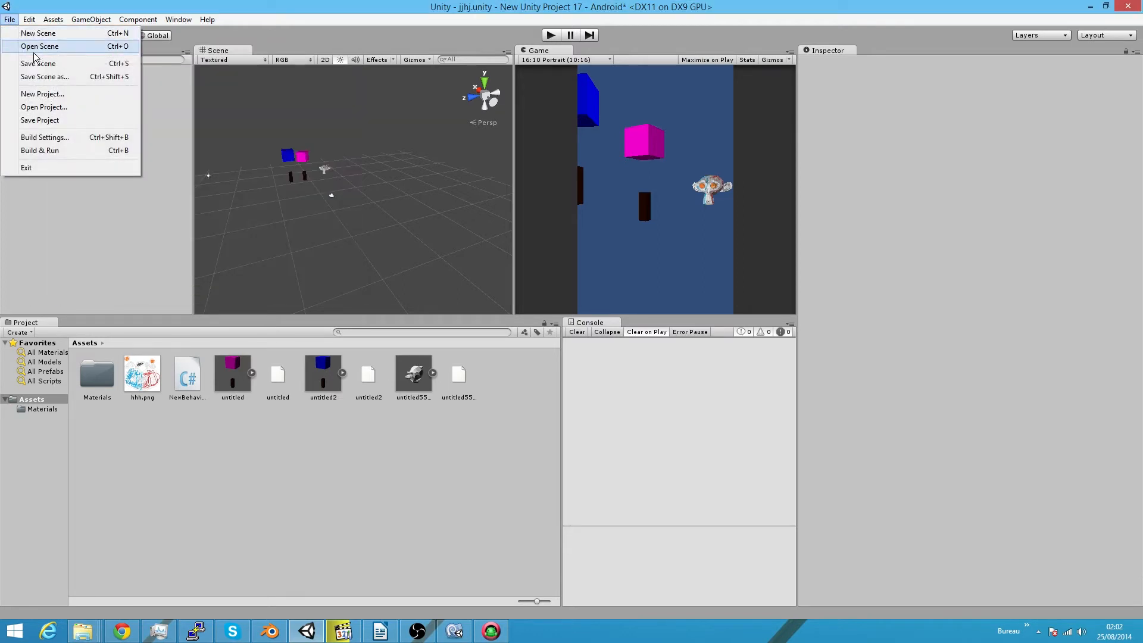
{"action": "left_click", "coordinate": [58, 138]}
{"action": "left_click", "coordinate": [97, 238]}
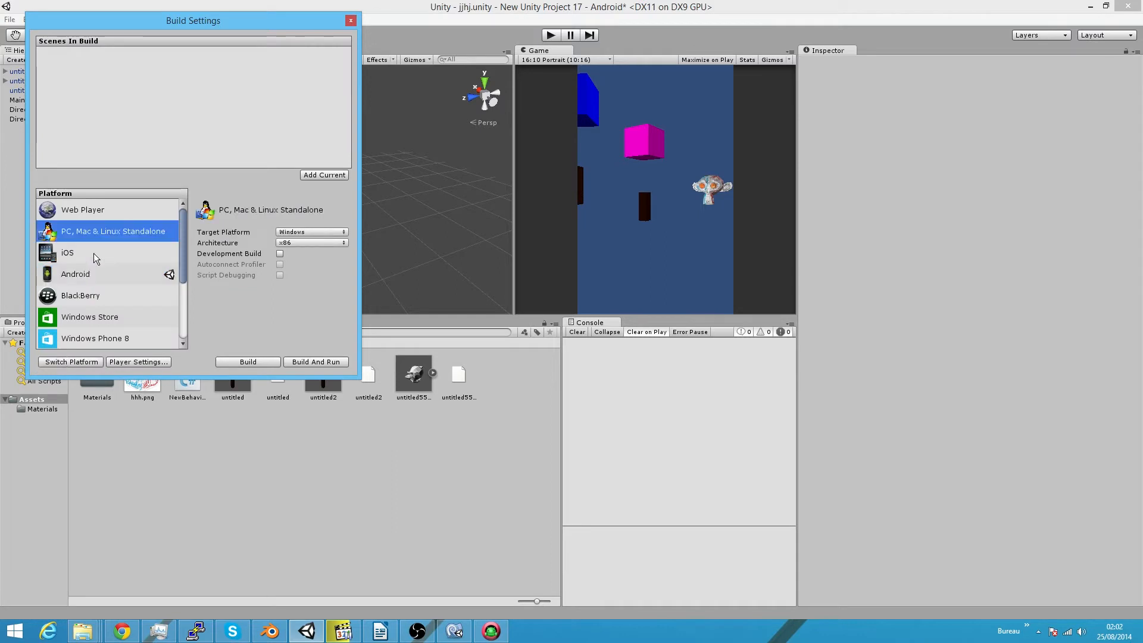
{"action": "left_click", "coordinate": [73, 368]}
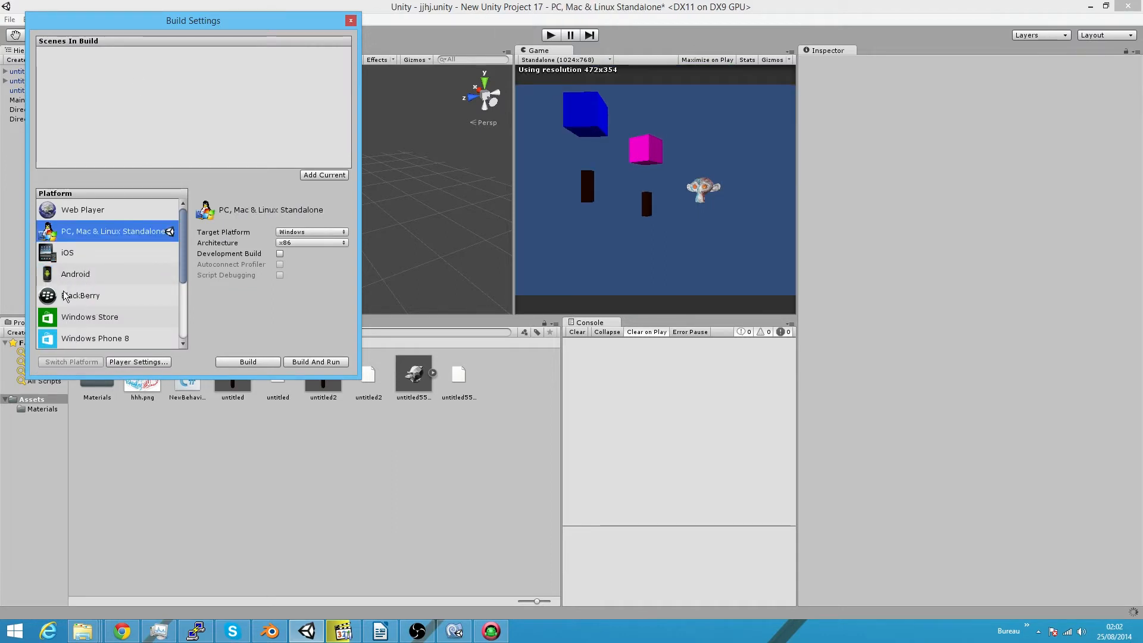
{"action": "left_click", "coordinate": [77, 275]}
{"action": "left_click", "coordinate": [77, 361]}
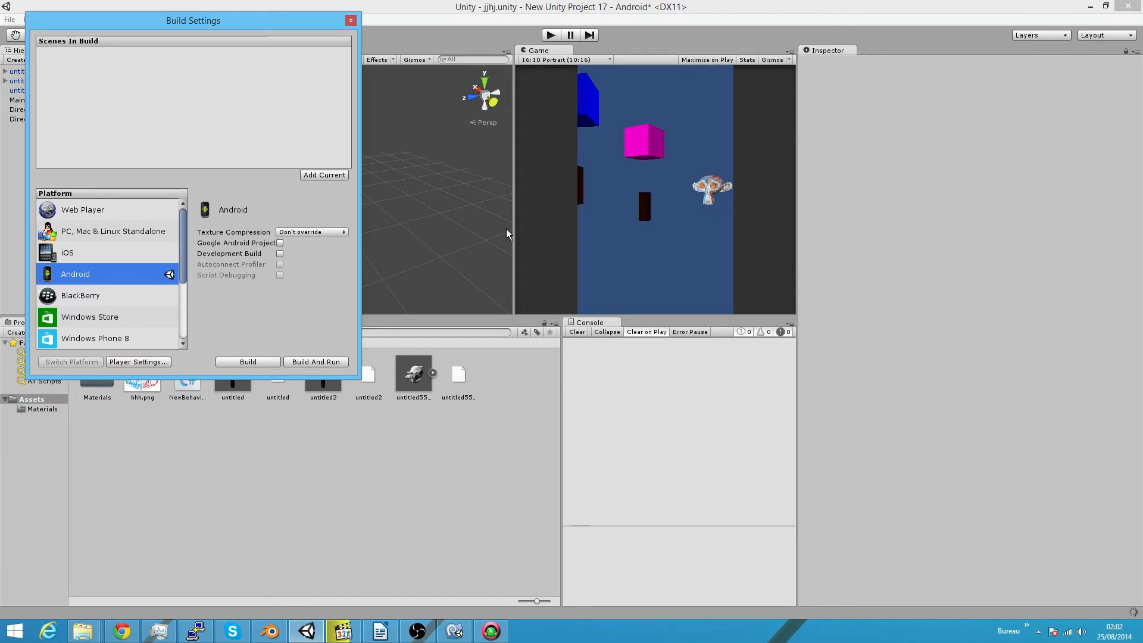
- Preview the Game view in several WSVGA, WXGA, FWVGA and WVGA portrait and landscape resolutions, and set it back to 16:10 Portrait
{"action": "left_click", "coordinate": [566, 60]}
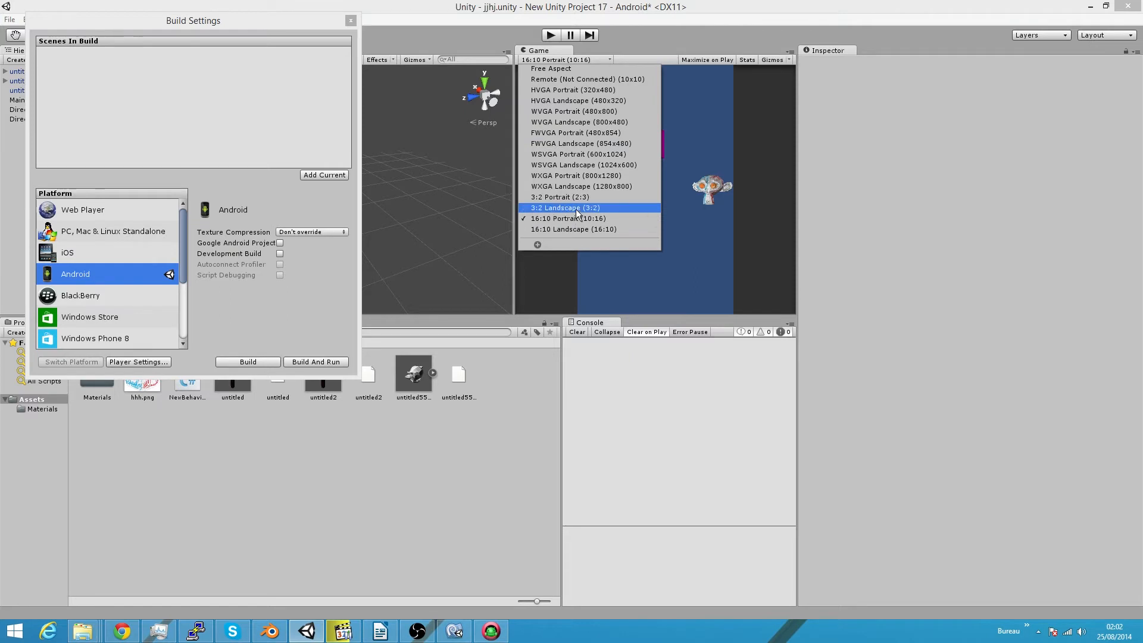
{"action": "left_click", "coordinate": [571, 154]}
{"action": "left_click", "coordinate": [533, 61]}
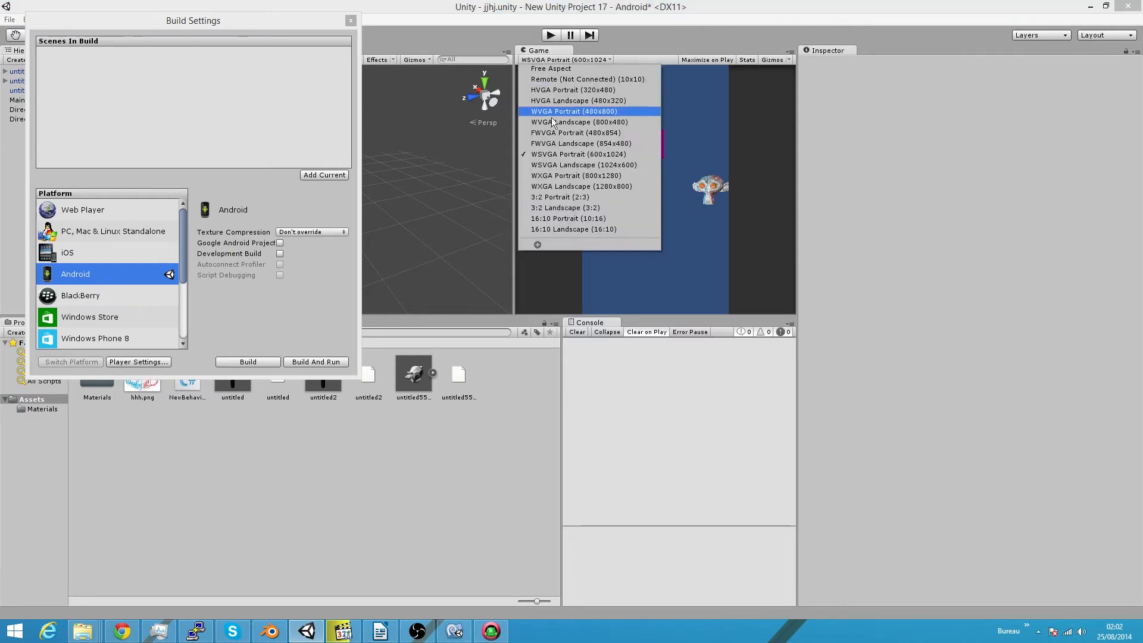
{"action": "left_click", "coordinate": [559, 165]}
{"action": "left_click", "coordinate": [547, 61]}
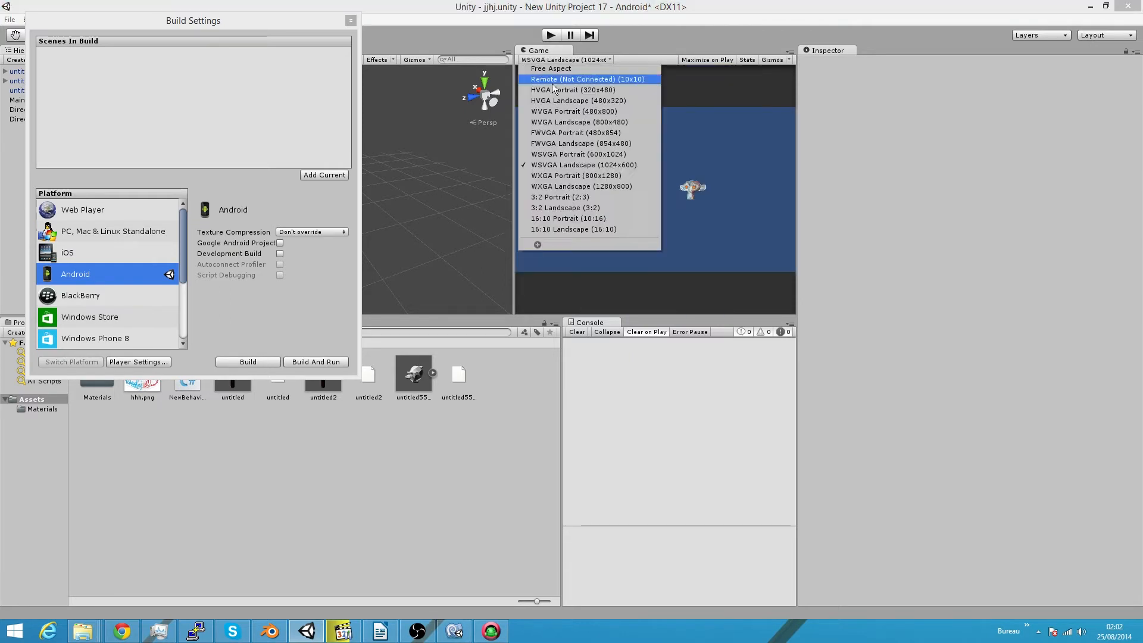
{"action": "left_click", "coordinate": [558, 176]}
{"action": "left_click", "coordinate": [544, 60]}
{"action": "left_click", "coordinate": [566, 186]}
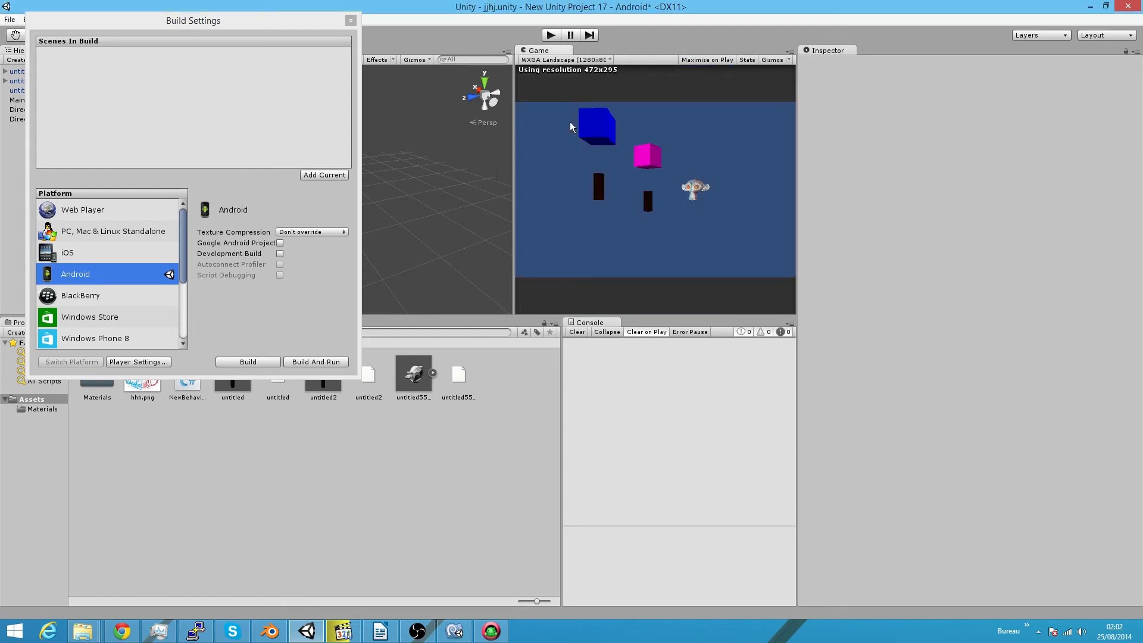
{"action": "left_click", "coordinate": [563, 60]}
{"action": "left_click", "coordinate": [574, 132]}
{"action": "left_click", "coordinate": [561, 60]}
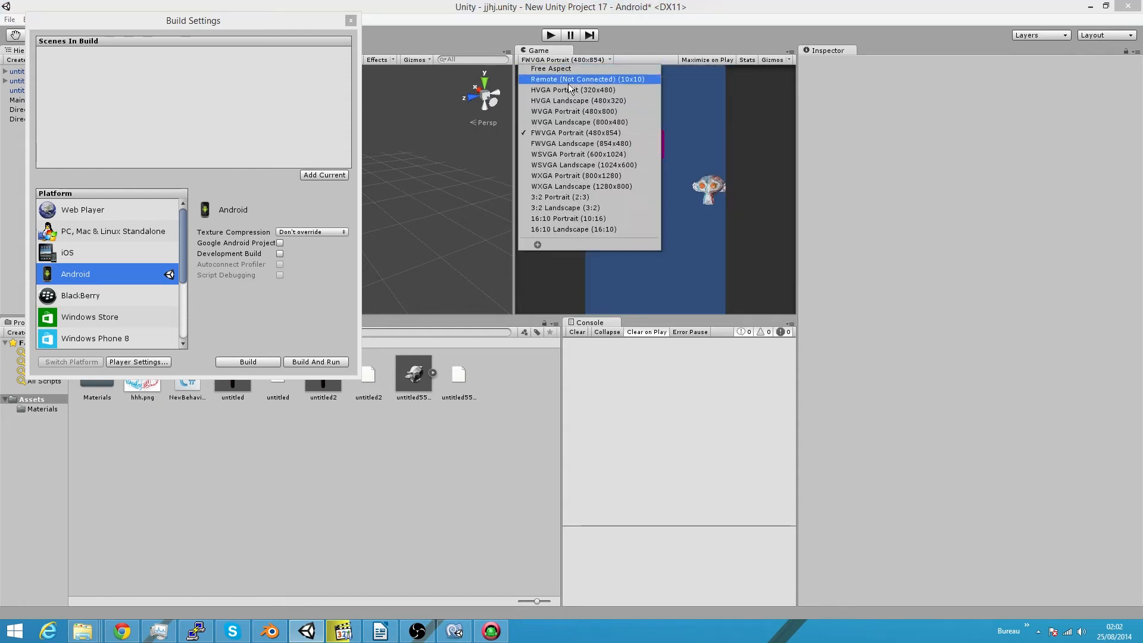
{"action": "left_click", "coordinate": [573, 121]}
{"action": "left_click", "coordinate": [558, 60]}
{"action": "left_click", "coordinate": [570, 214]}
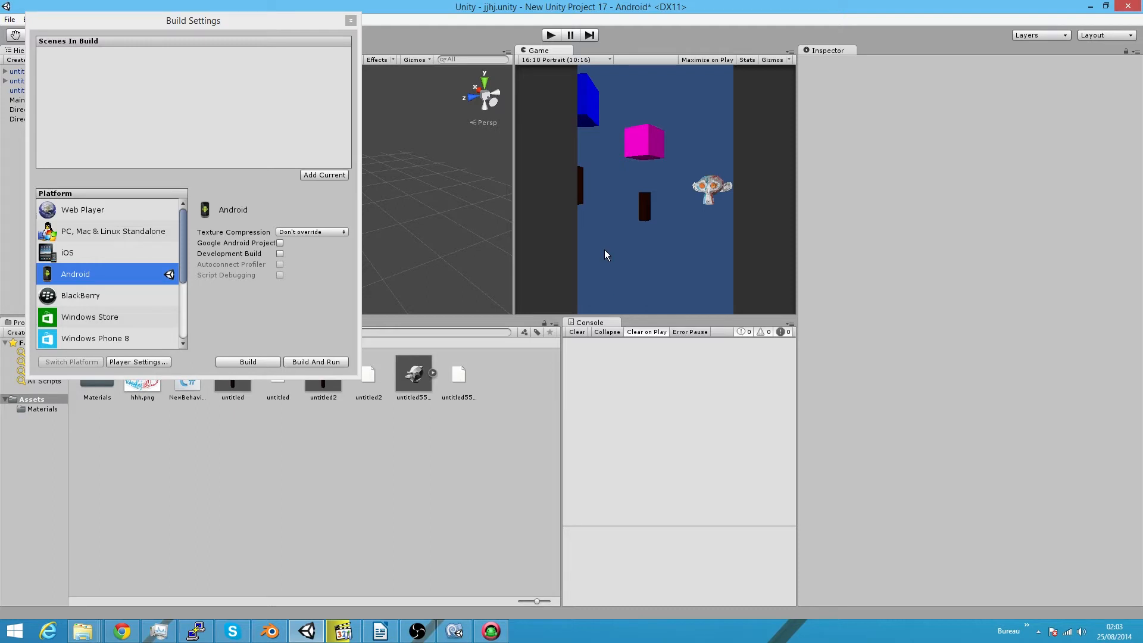
- Open the Android player settings and examine Resolution and Presentation and Other Settings, including the bundle identifier
{"action": "left_click", "coordinate": [128, 362]}
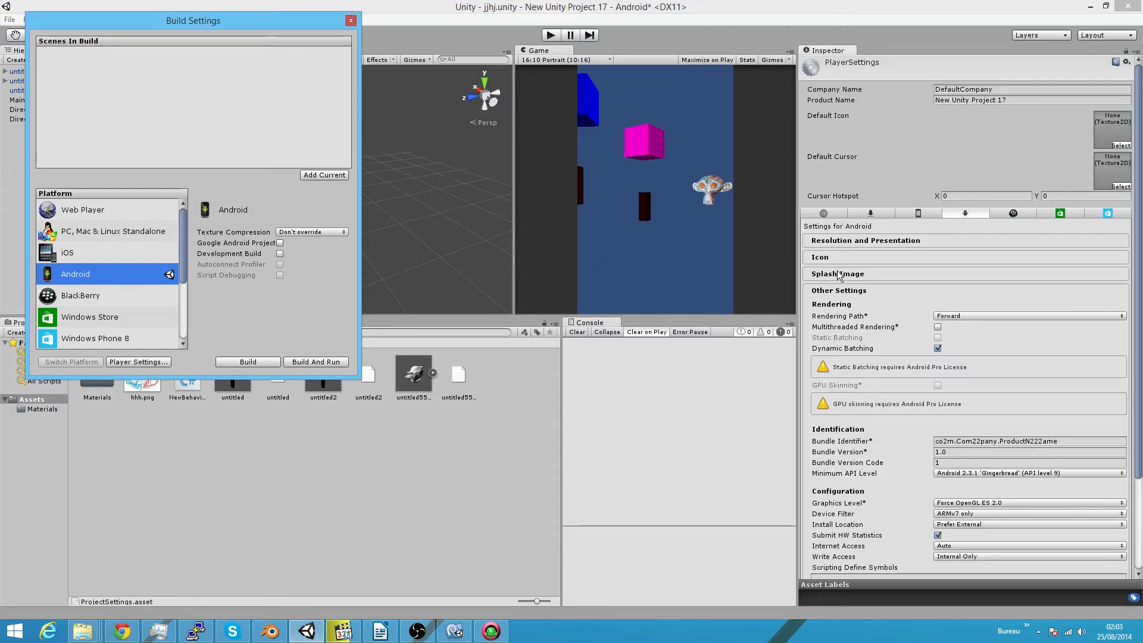
{"action": "left_click", "coordinate": [845, 290]}
{"action": "left_click", "coordinate": [834, 244]}
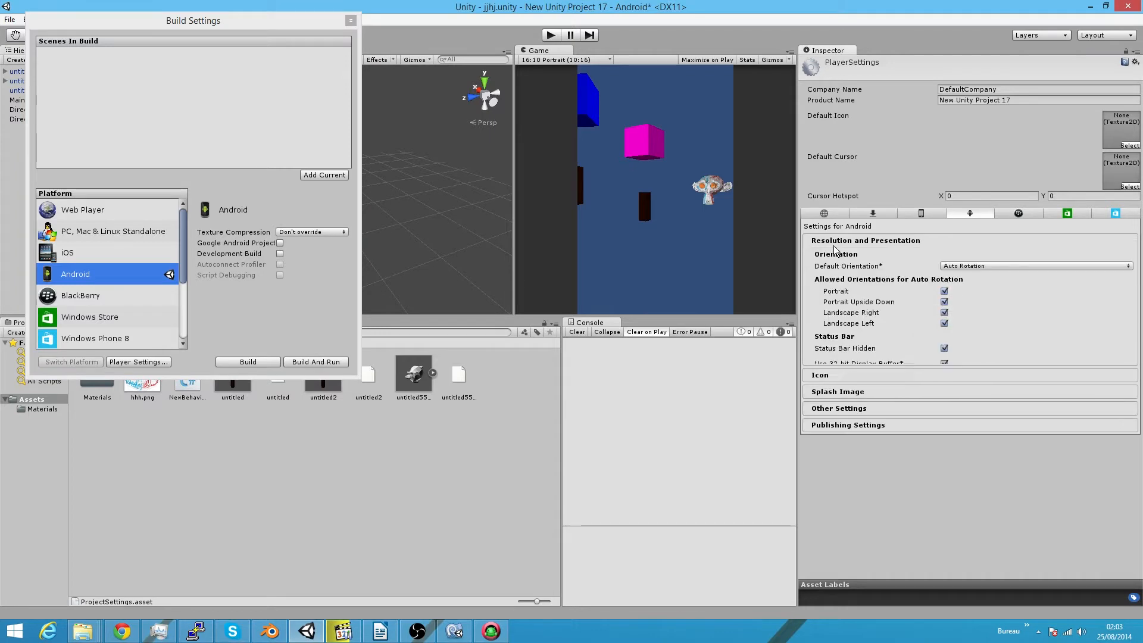
{"action": "left_click", "coordinate": [825, 451]}
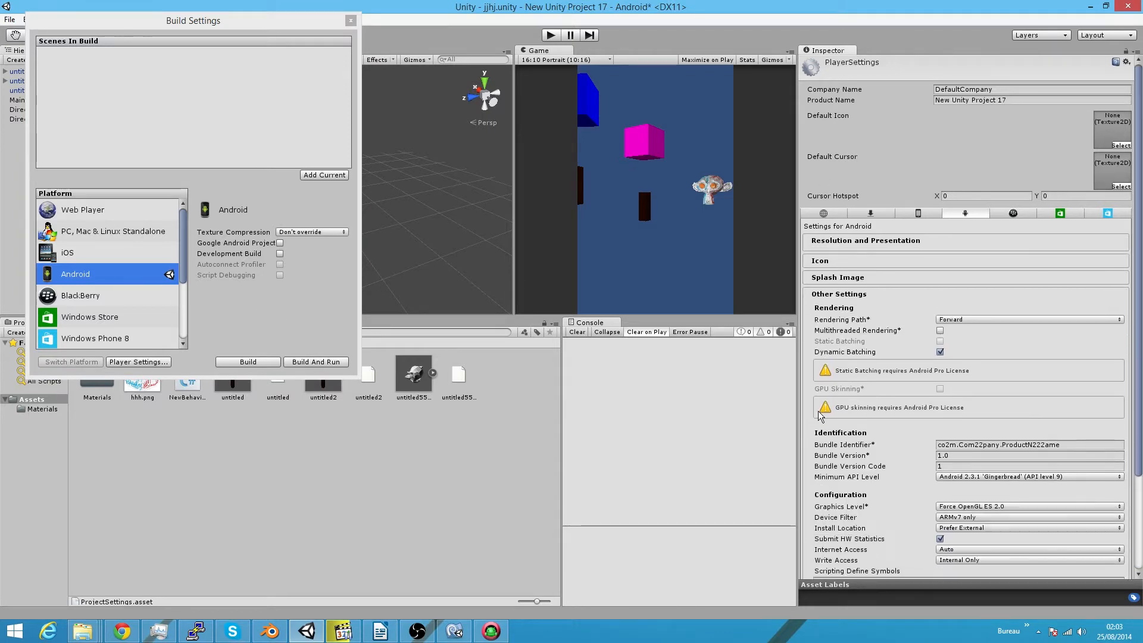
{"action": "left_click", "coordinate": [946, 441]}
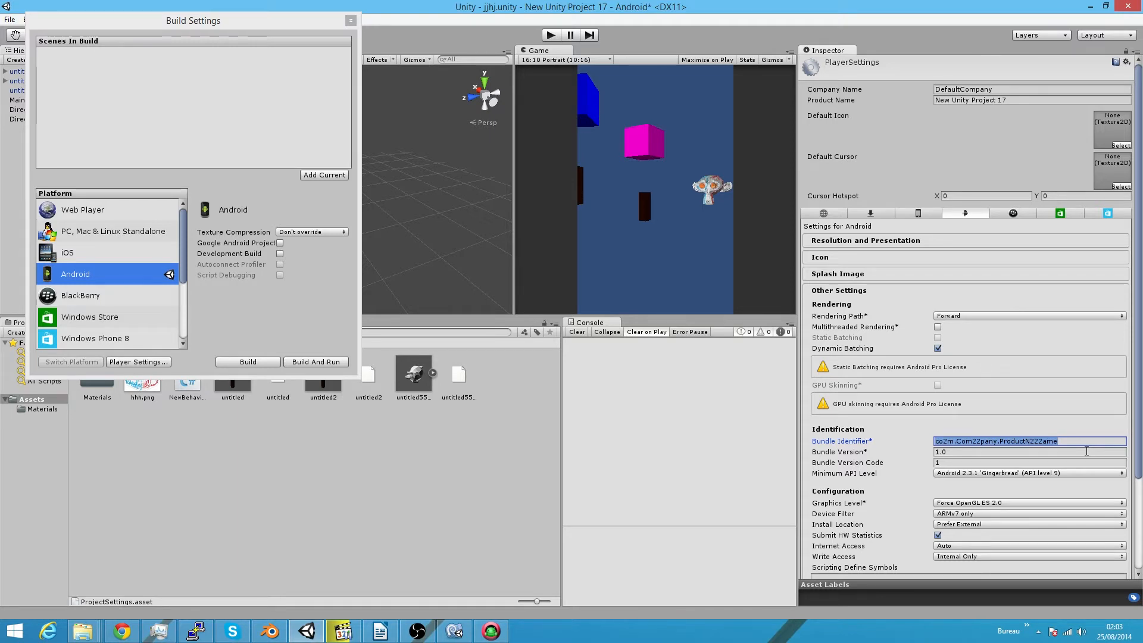
{"action": "scroll", "coordinate": [1076, 462], "scroll_direction": "down", "scroll_amount": 3}
{"action": "scroll", "coordinate": [1013, 502], "scroll_direction": "up", "scroll_amount": 3}
- Look through the Resolution and Presentation, Icon and Splash Image sections of the player settings, and reopen Other Settings
{"action": "left_click", "coordinate": [887, 244]}
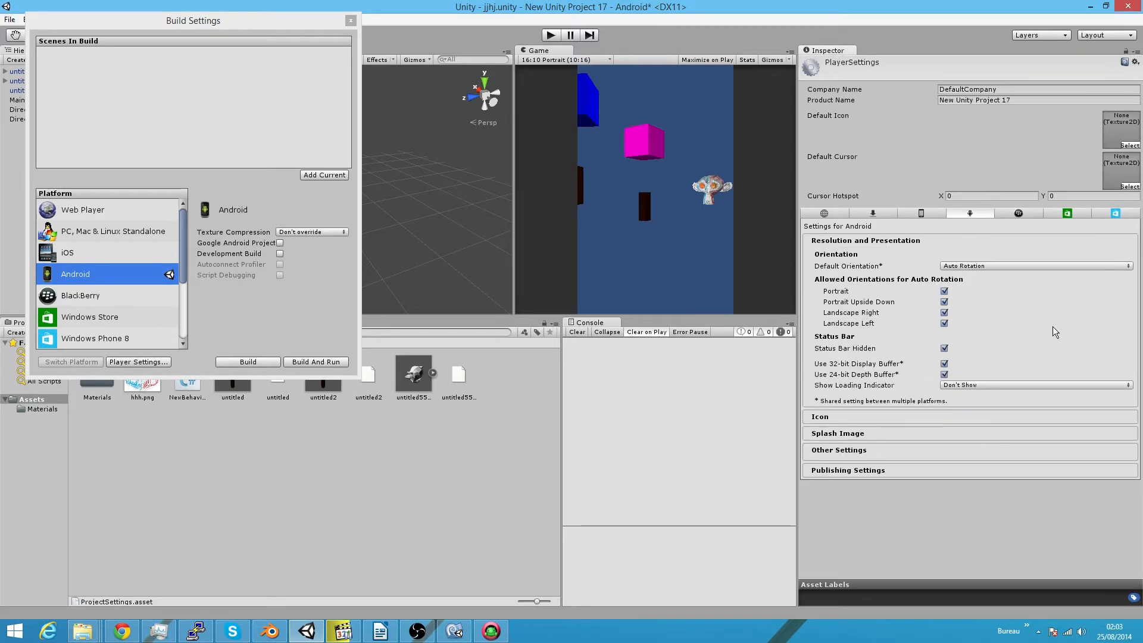
{"action": "left_click", "coordinate": [831, 428]}
{"action": "left_click", "coordinate": [906, 240]}
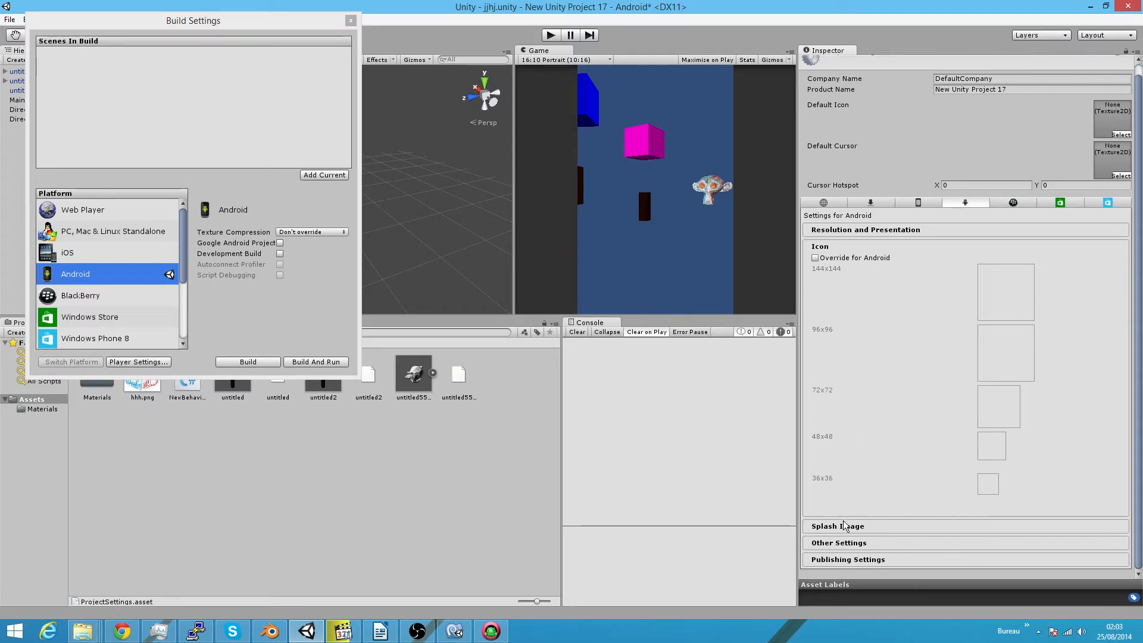
{"action": "left_click", "coordinate": [844, 526]}
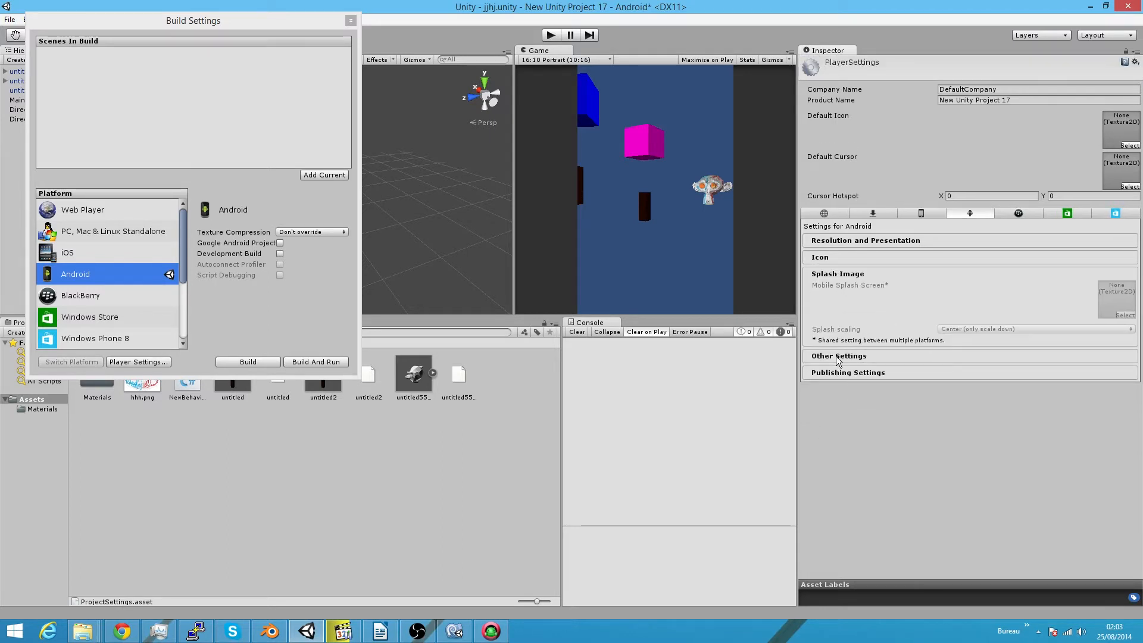
{"action": "left_click", "coordinate": [837, 356]}
{"action": "scroll", "coordinate": [873, 430], "scroll_direction": "down", "scroll_amount": 3}
{"action": "scroll", "coordinate": [871, 424], "scroll_direction": "up", "scroll_amount": 4}
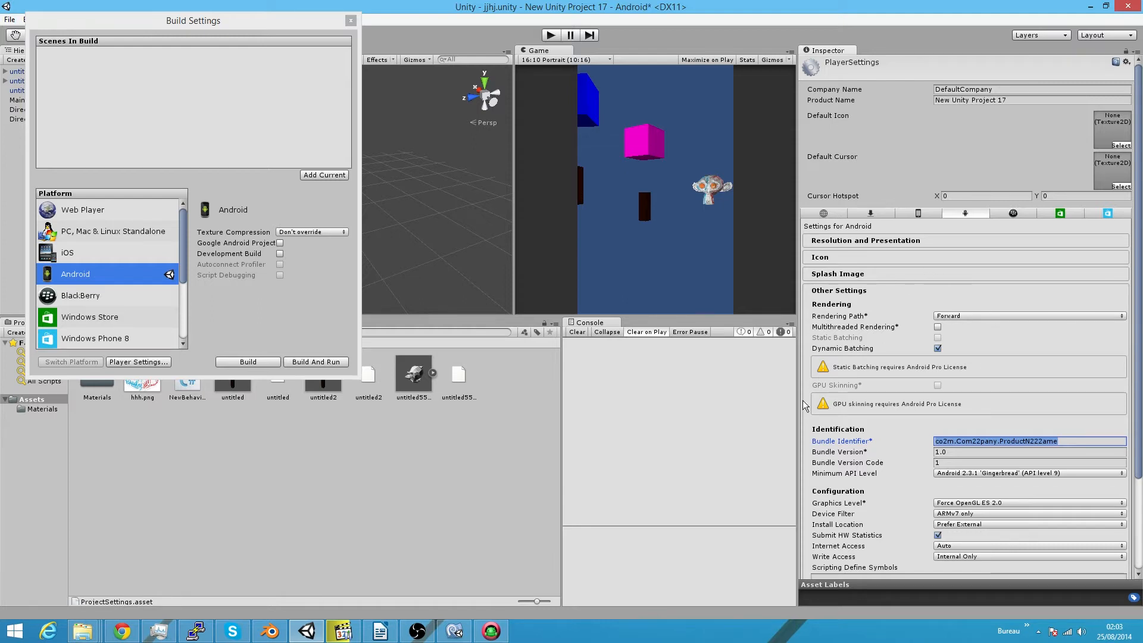
- Set the minimum API level to Android 4.0 'Ice Cream Sandwich' (API level 14) and review the remaining Other Settings
{"action": "left_click", "coordinate": [1014, 474]}
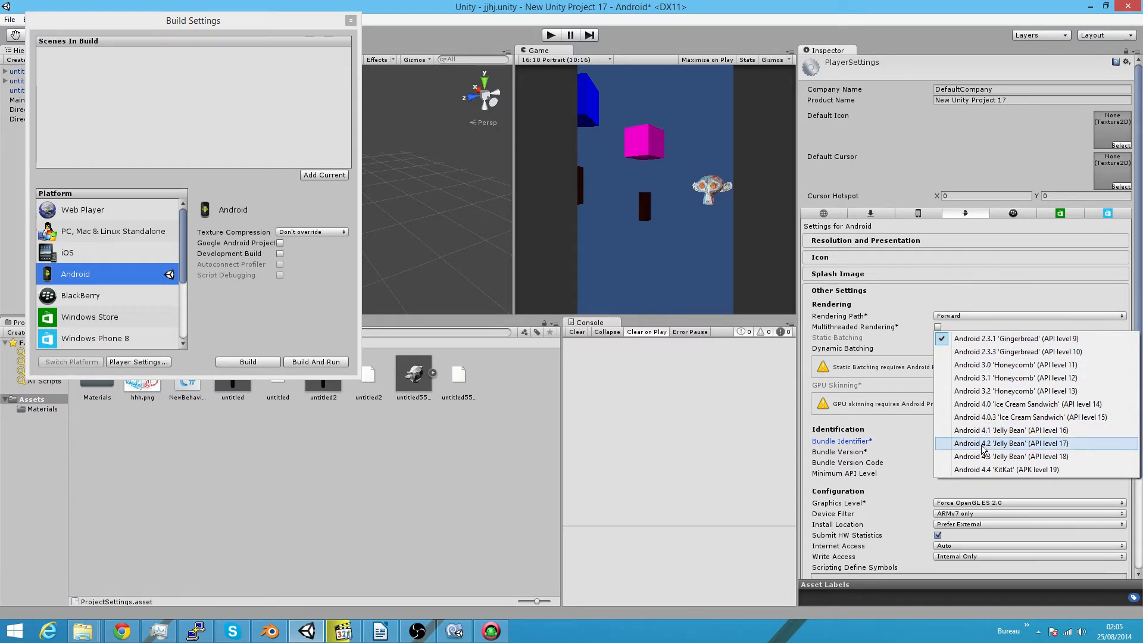
{"action": "left_click", "coordinate": [985, 391]}
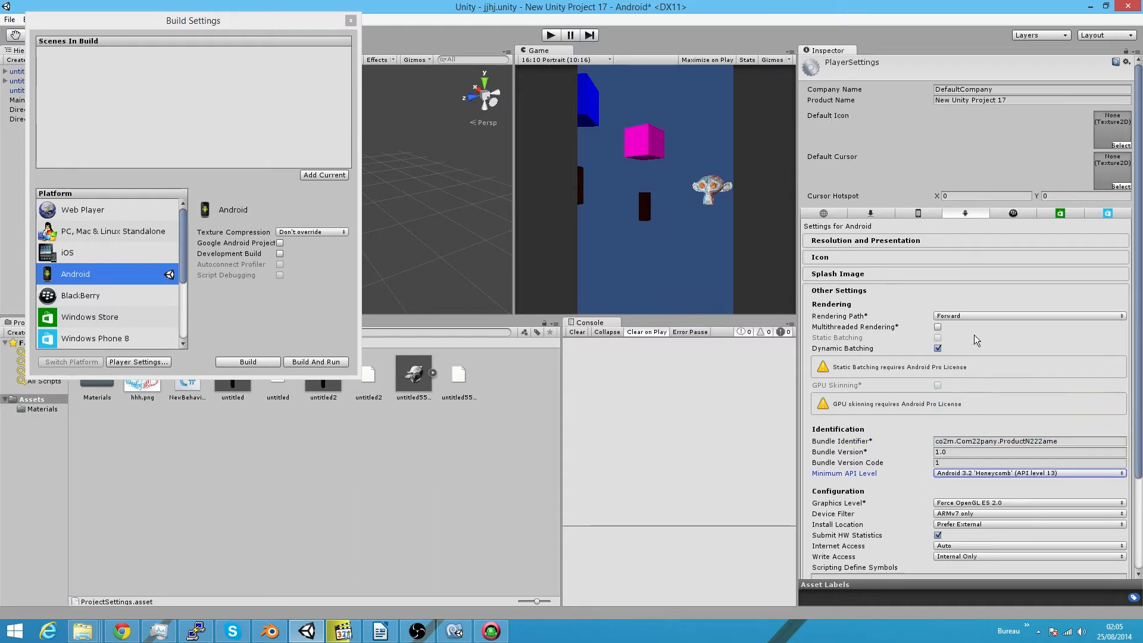
{"action": "left_click", "coordinate": [986, 473]}
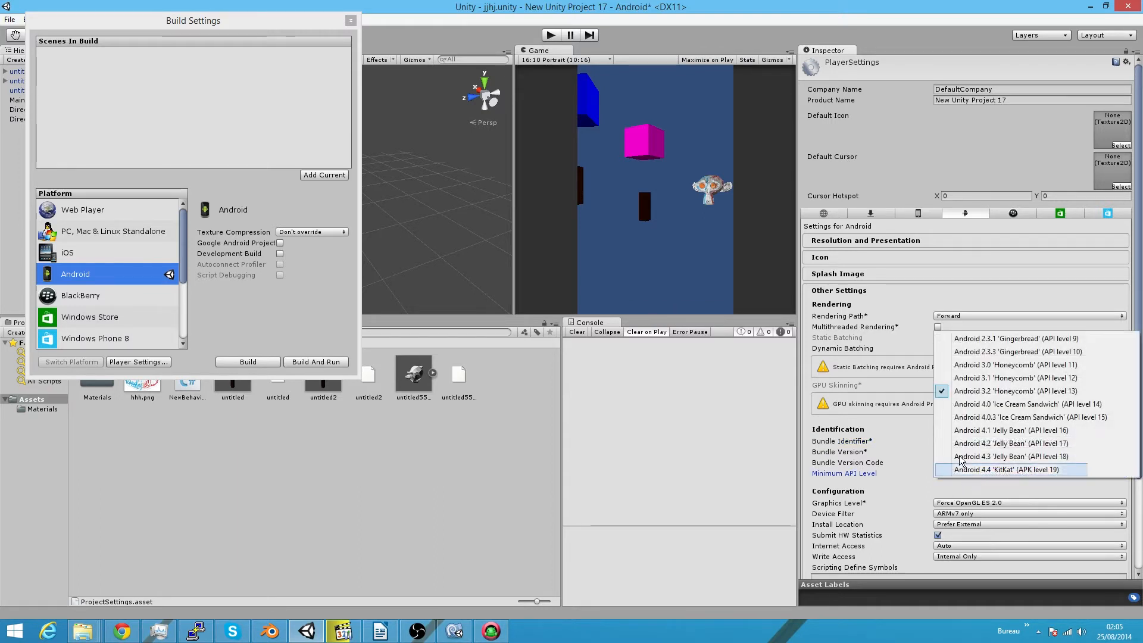
{"action": "left_click", "coordinate": [993, 408]}
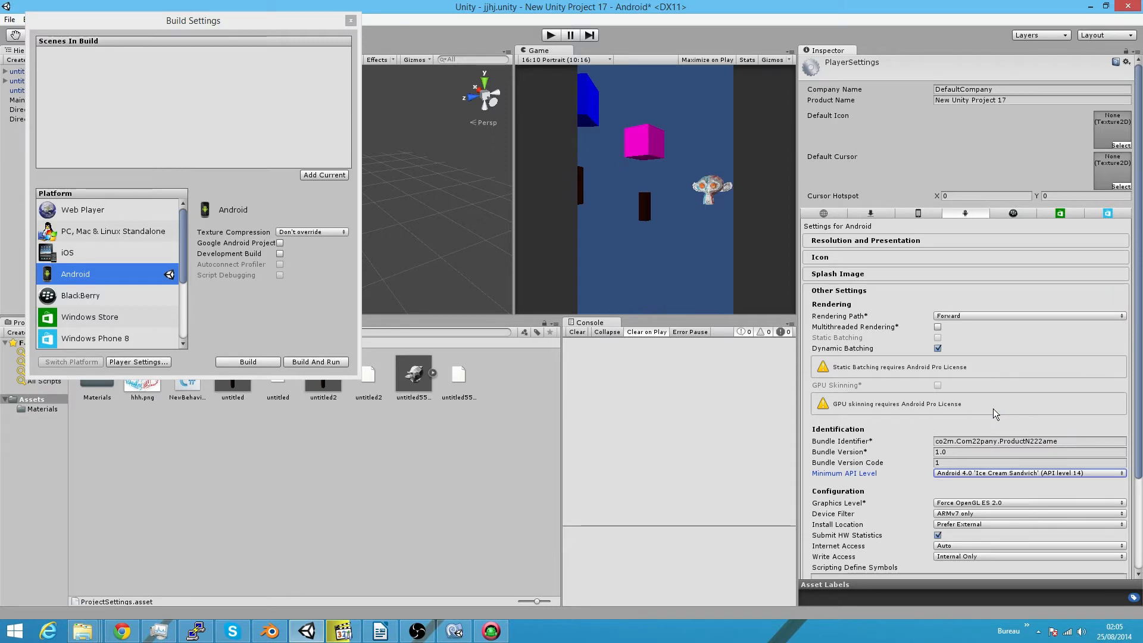
{"action": "scroll", "coordinate": [993, 409], "scroll_direction": "down", "scroll_amount": 3}
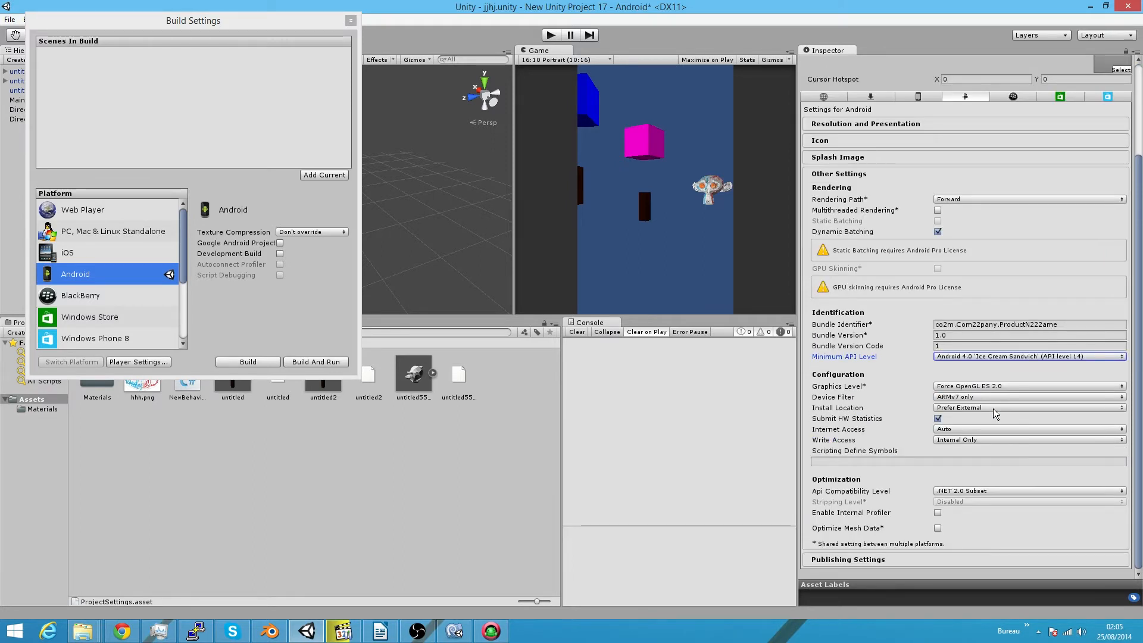
{"action": "scroll", "coordinate": [961, 391], "scroll_direction": "up", "scroll_amount": 3}
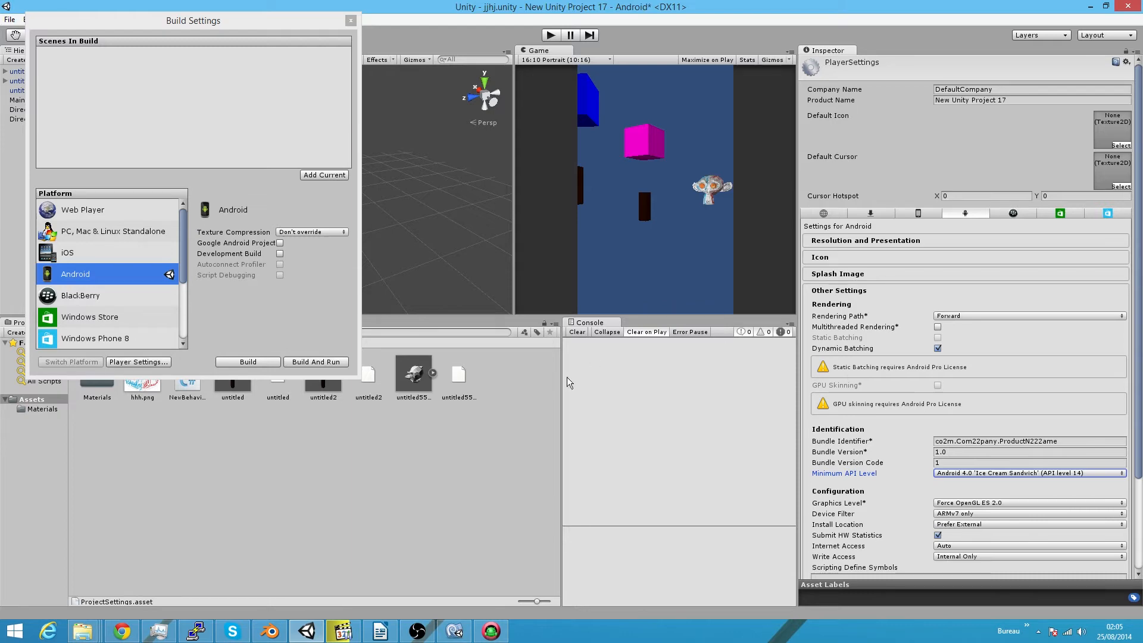
- Build the Android package and save it as jjhhjjh.apk in the New Unity Project 17 folder
{"action": "left_click", "coordinate": [238, 363]}
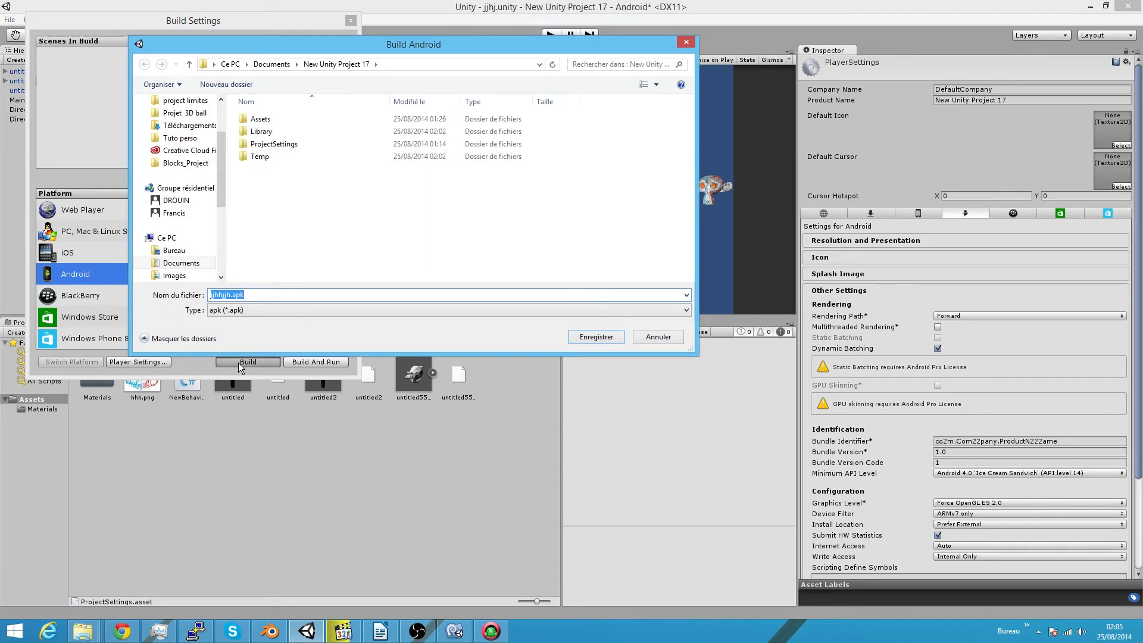
{"action": "left_click", "coordinate": [224, 295]}
{"action": "double_click", "coordinate": [221, 295]}
{"action": "left_click", "coordinate": [592, 338]}
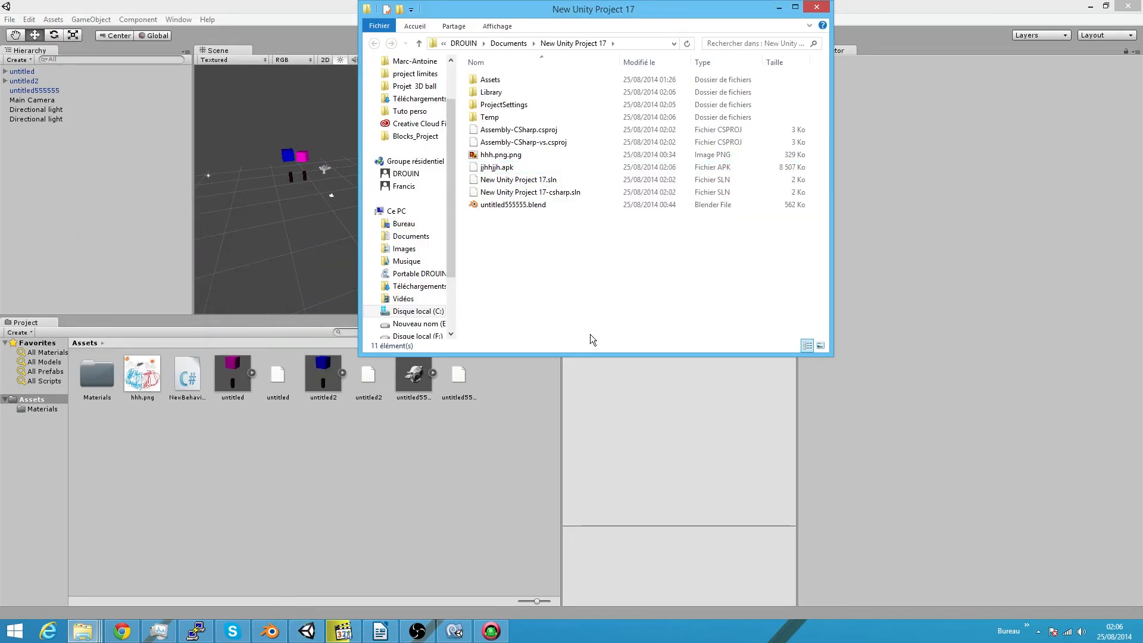
- Bring up the liteCam phone mirror, switch to File Explorer and open Nouveau dossier on the connected phone's Card storage
{"action": "left_click", "coordinate": [522, 169]}
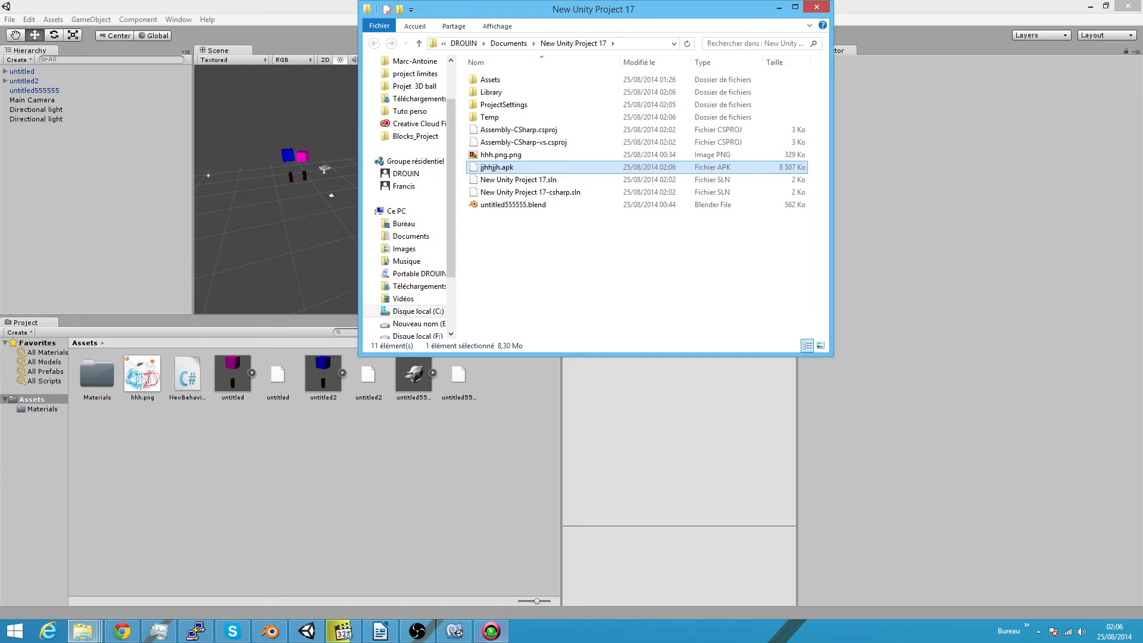
{"action": "left_click", "coordinate": [493, 637]}
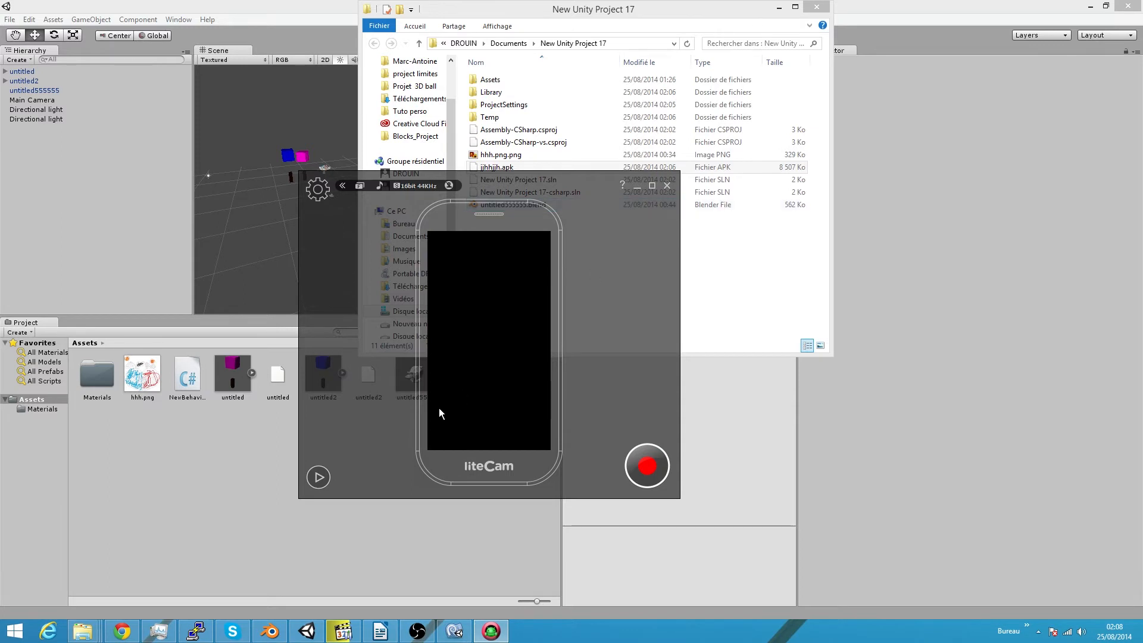
{"action": "mouse_move", "coordinate": [90, 632]}
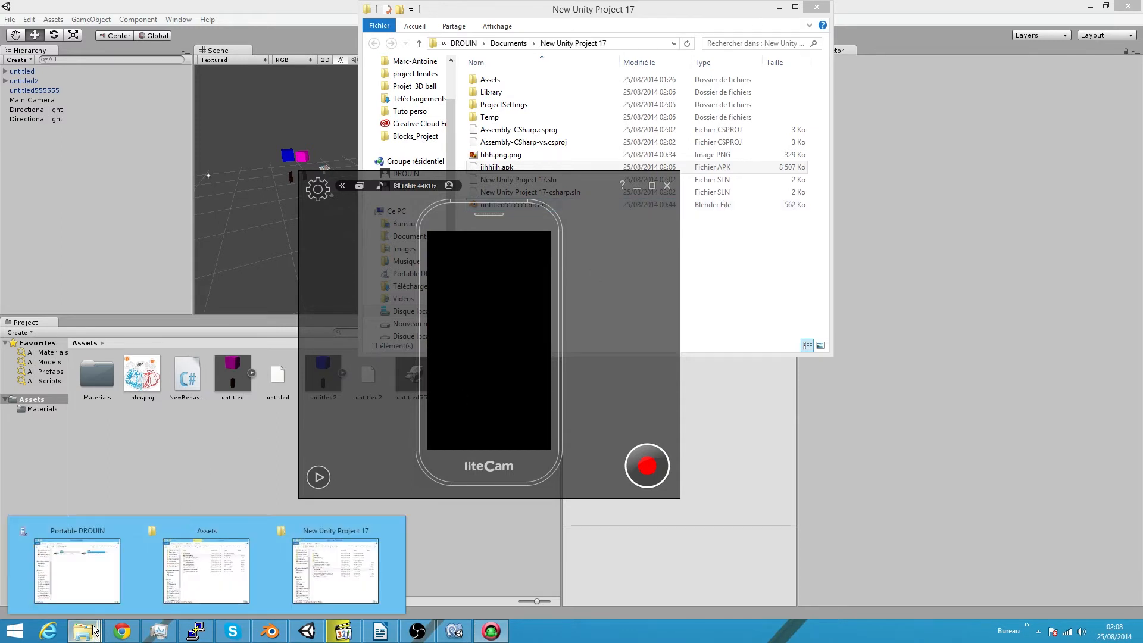
{"action": "left_click", "coordinate": [131, 536]}
{"action": "left_click_drag", "start_coordinate": [758, 260], "coordinate": [841, 255]}
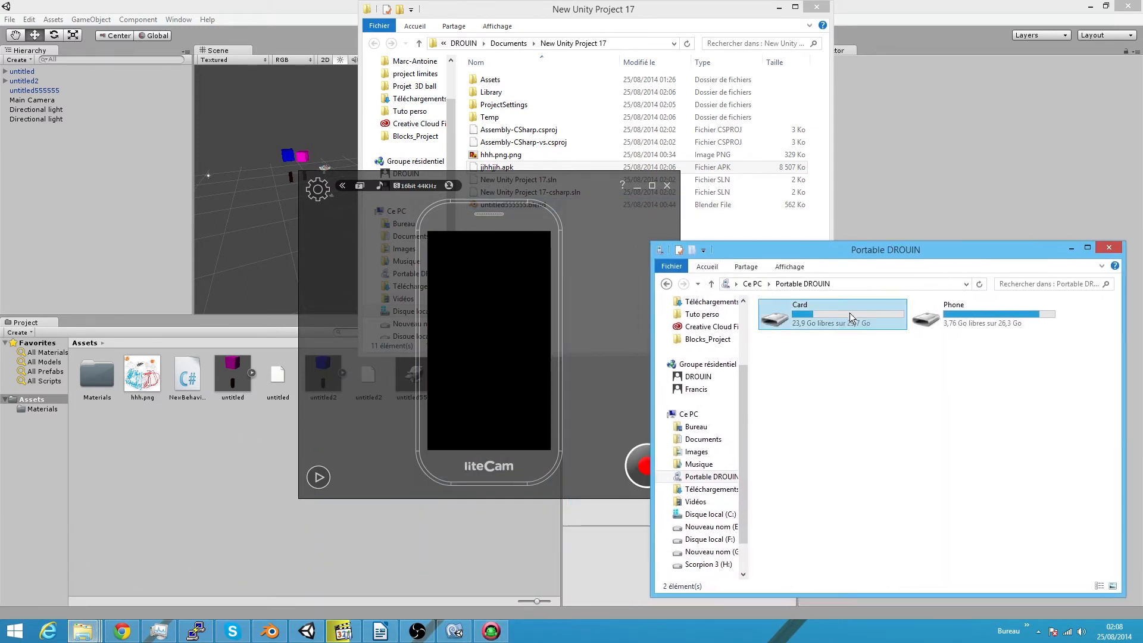
{"action": "double_click", "coordinate": [848, 313]}
{"action": "left_click", "coordinate": [830, 377]}
{"action": "double_click", "coordinate": [830, 377]}
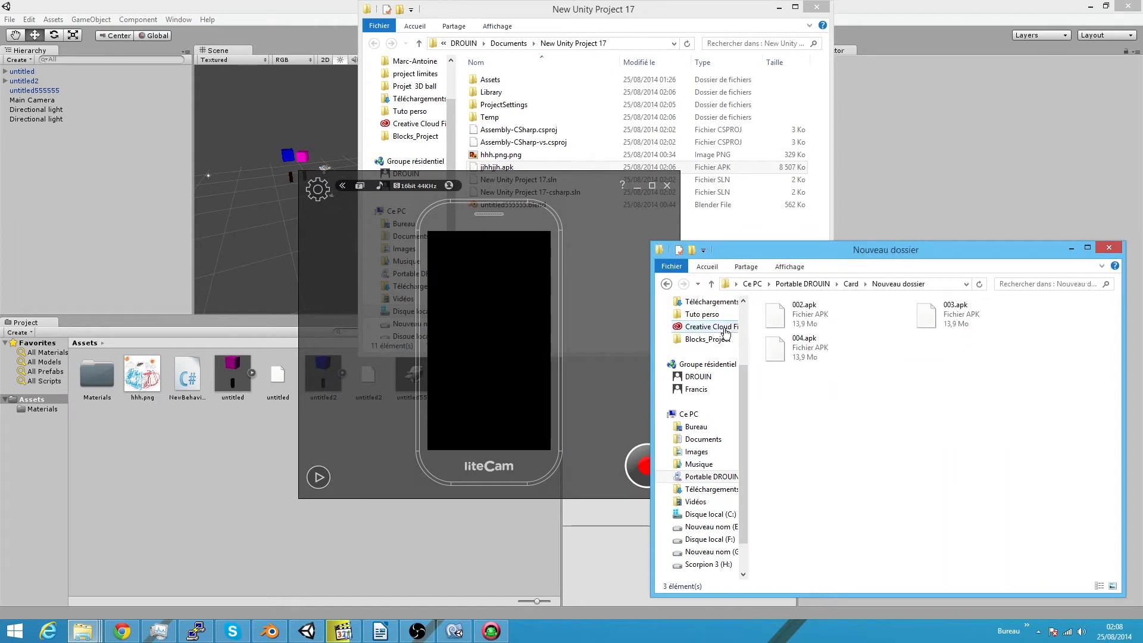
- Copy jjhhjjh.apk from the New Unity Project 17 folder into the phone's Nouveau dossier and bring the phone mirror forward
{"action": "left_click_drag", "start_coordinate": [587, 185], "coordinate": [431, 268]}
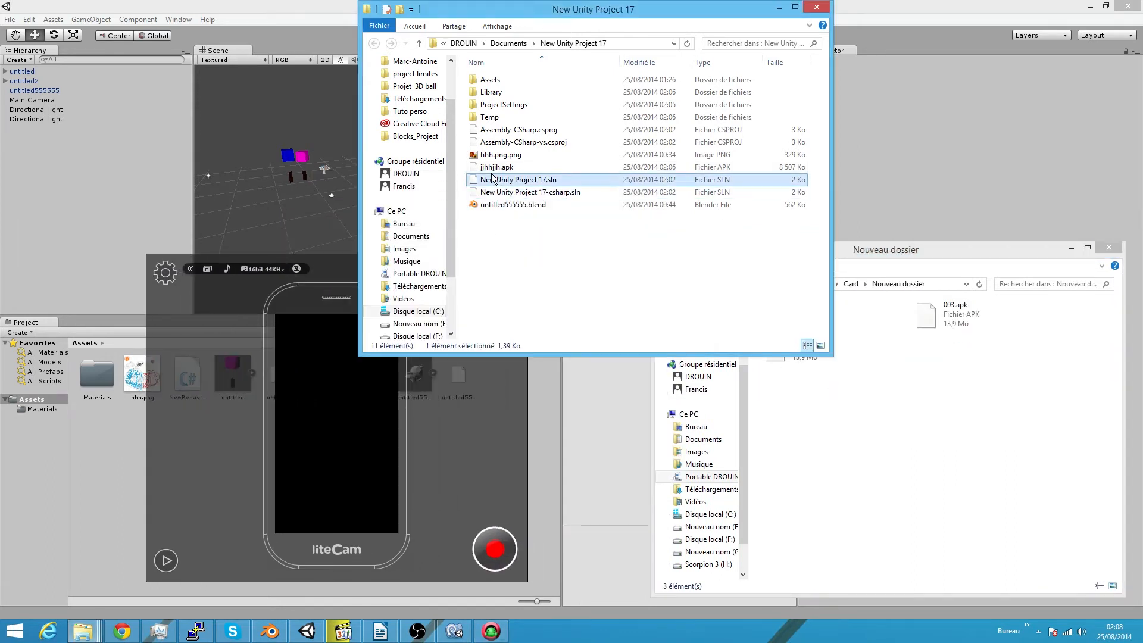
{"action": "left_click_drag", "start_coordinate": [497, 167], "coordinate": [881, 413]}
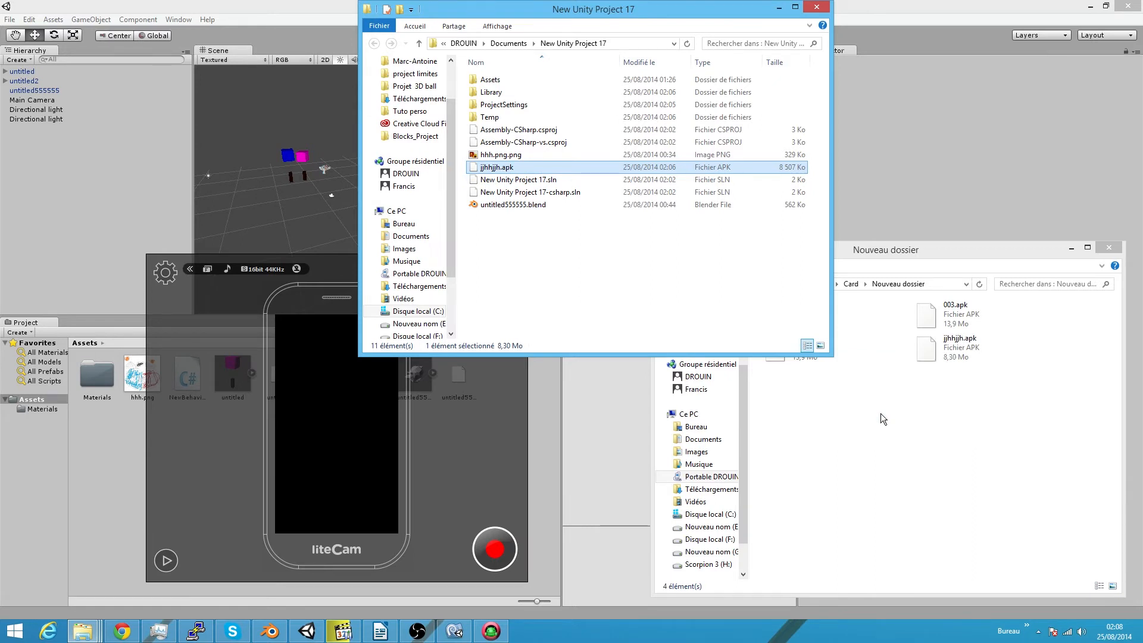
{"action": "left_click", "coordinate": [363, 468]}
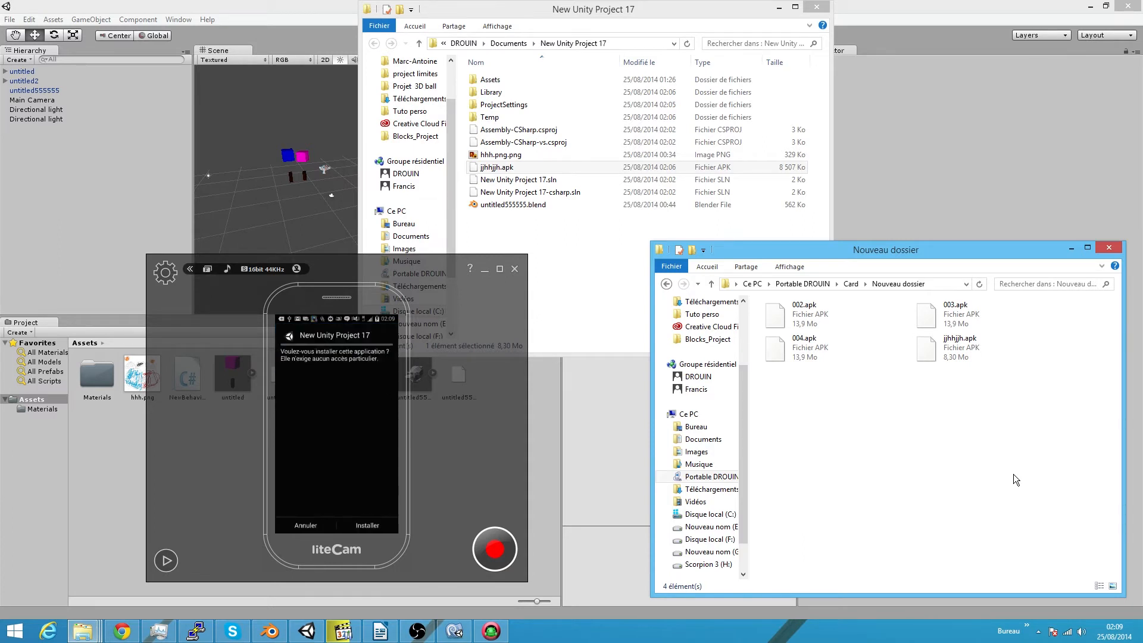
- Build and run the Android project, replacing the existing jjhhjjh.apk, and move the phone mirror clear of the progress window
{"action": "left_click", "coordinate": [594, 43]}
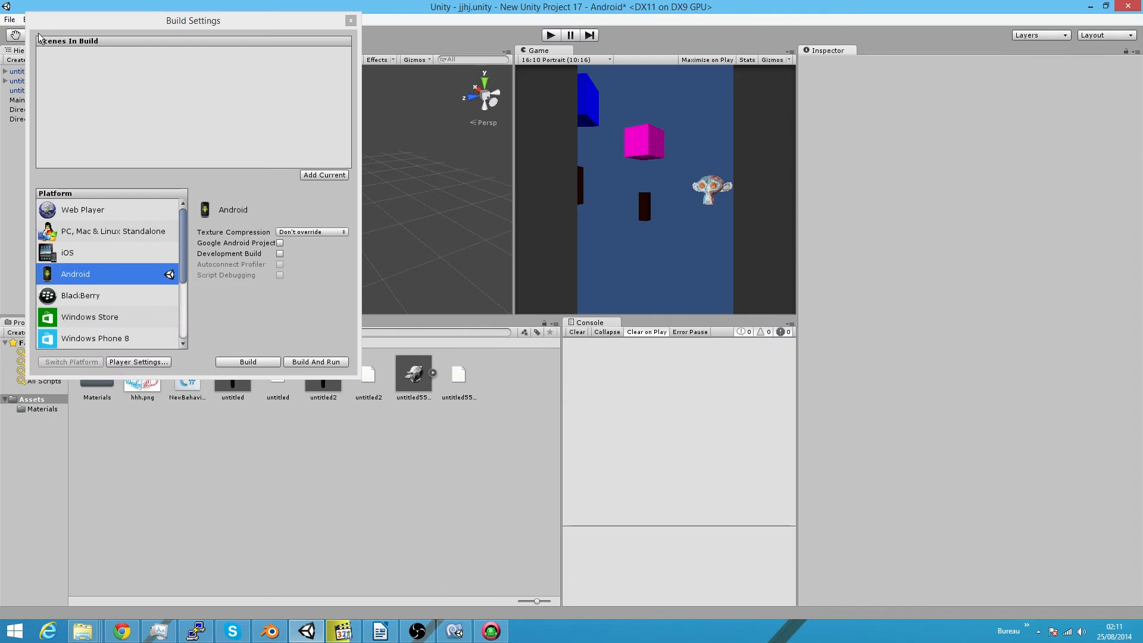
{"action": "left_click", "coordinate": [310, 361]}
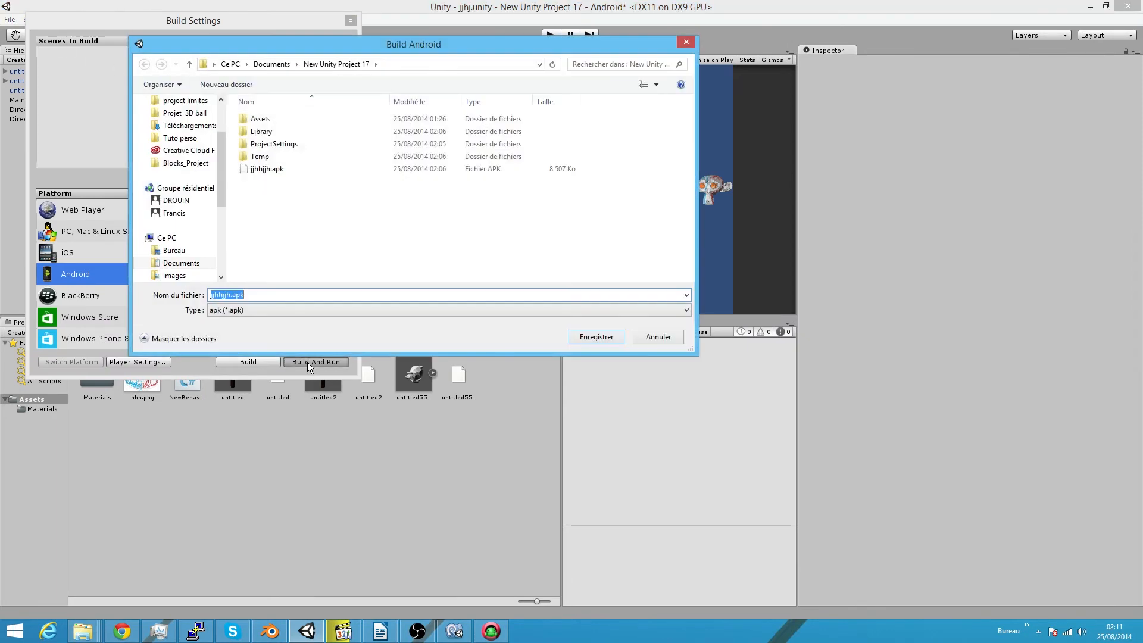
{"action": "left_click", "coordinate": [589, 339]}
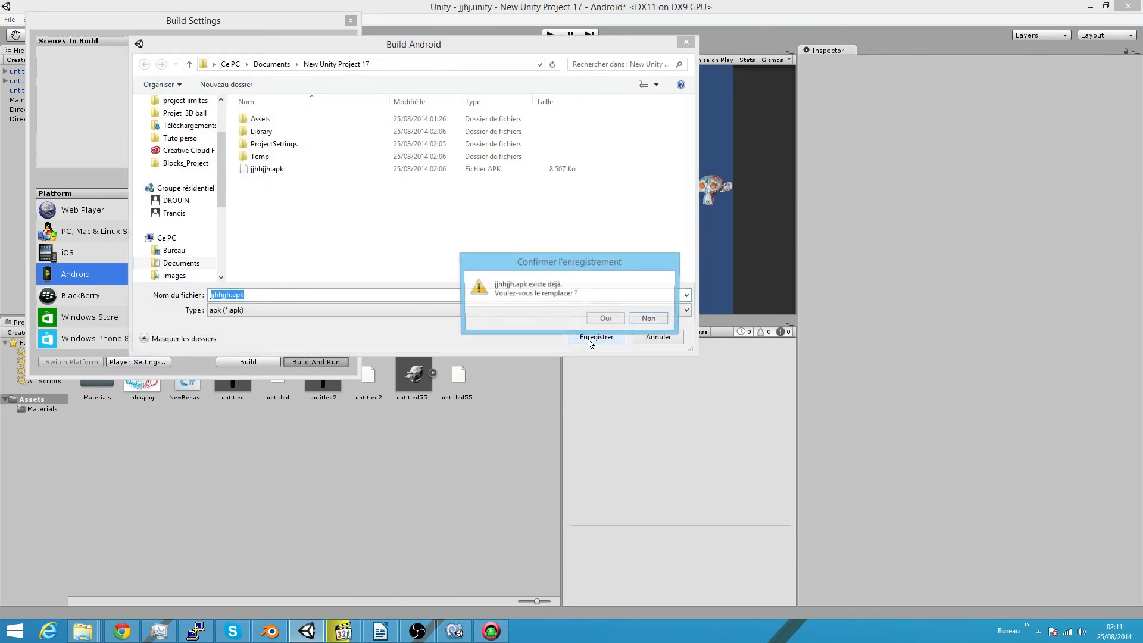
{"action": "left_click", "coordinate": [617, 323]}
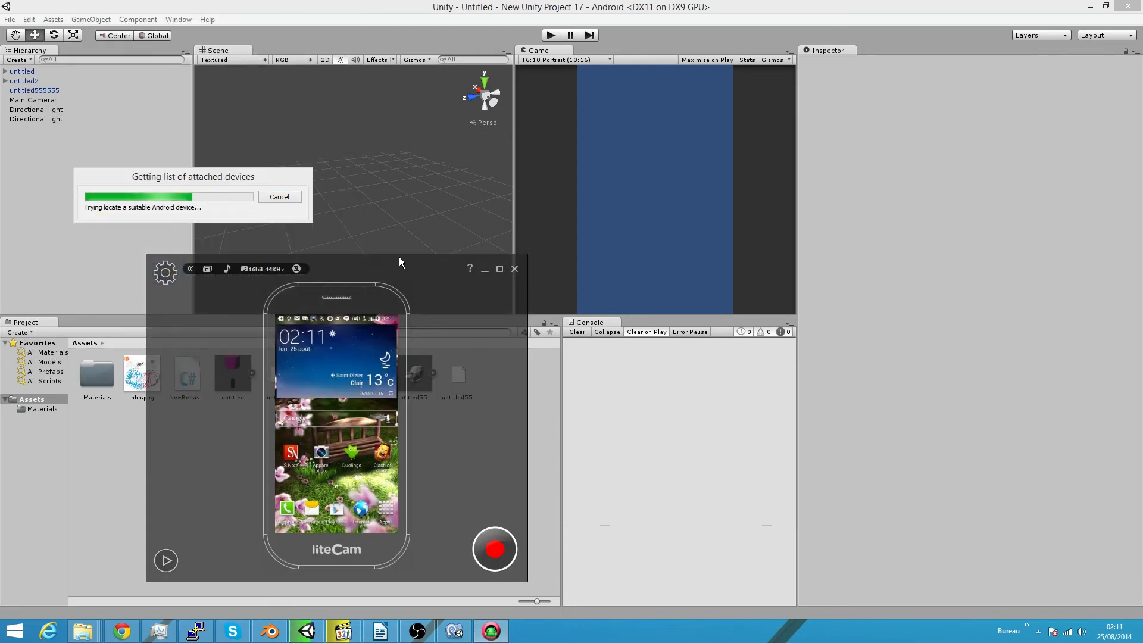
{"action": "left_click_drag", "start_coordinate": [398, 258], "coordinate": [656, 218]}
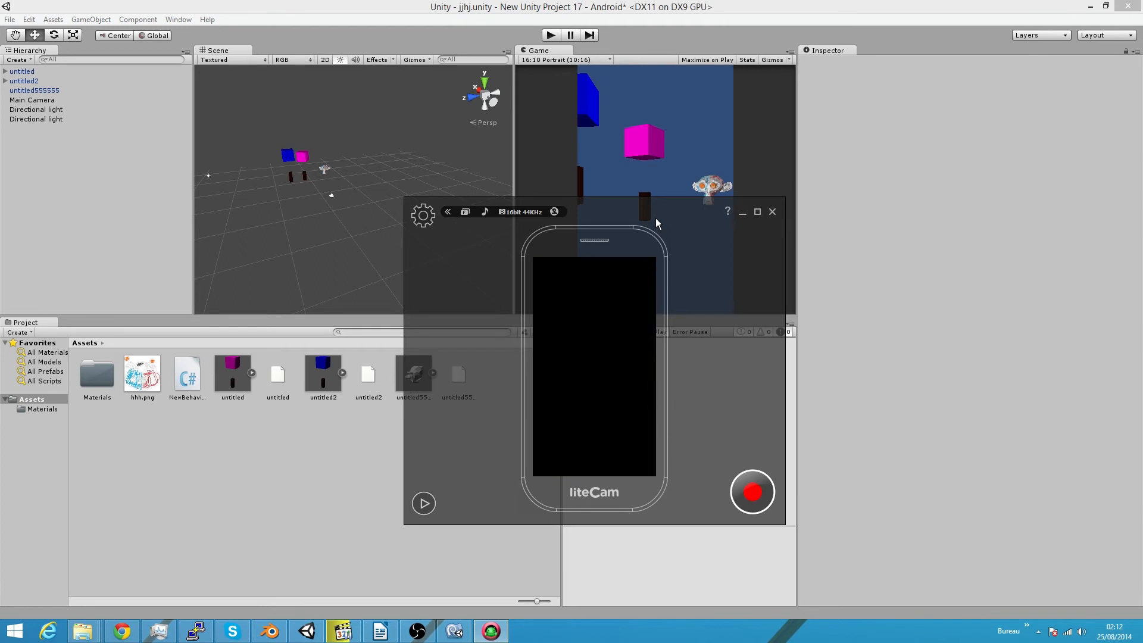
- Minimize the phone mirror and open the Resolution and Presentation section of the Android player settings
{"action": "left_click", "coordinate": [743, 214]}
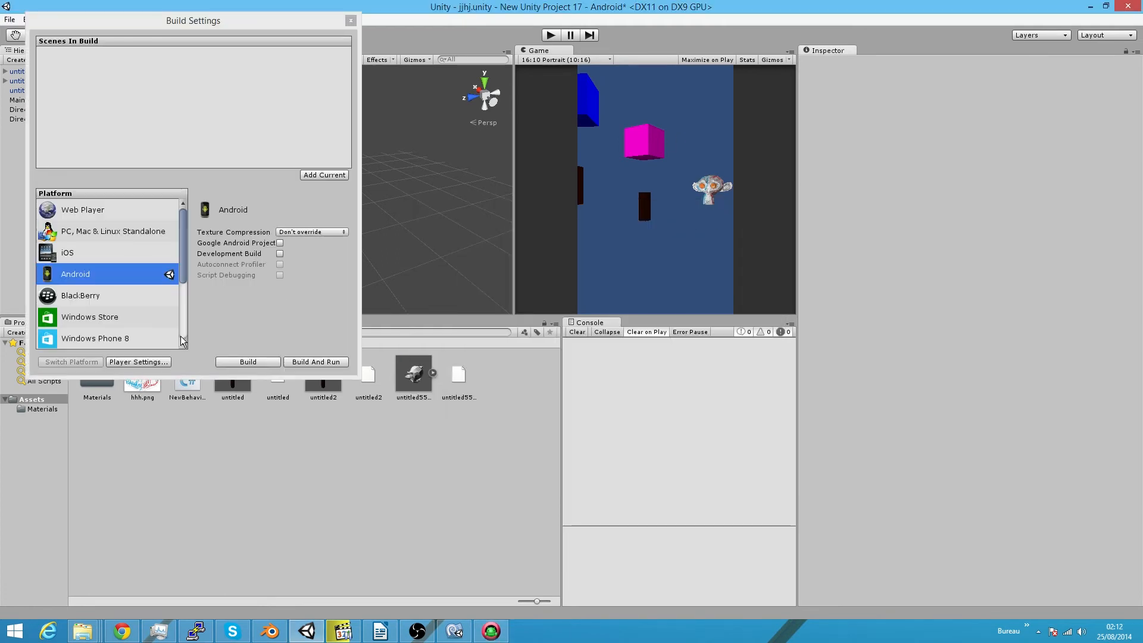
{"action": "left_click", "coordinate": [140, 362]}
{"action": "left_click", "coordinate": [881, 241]}
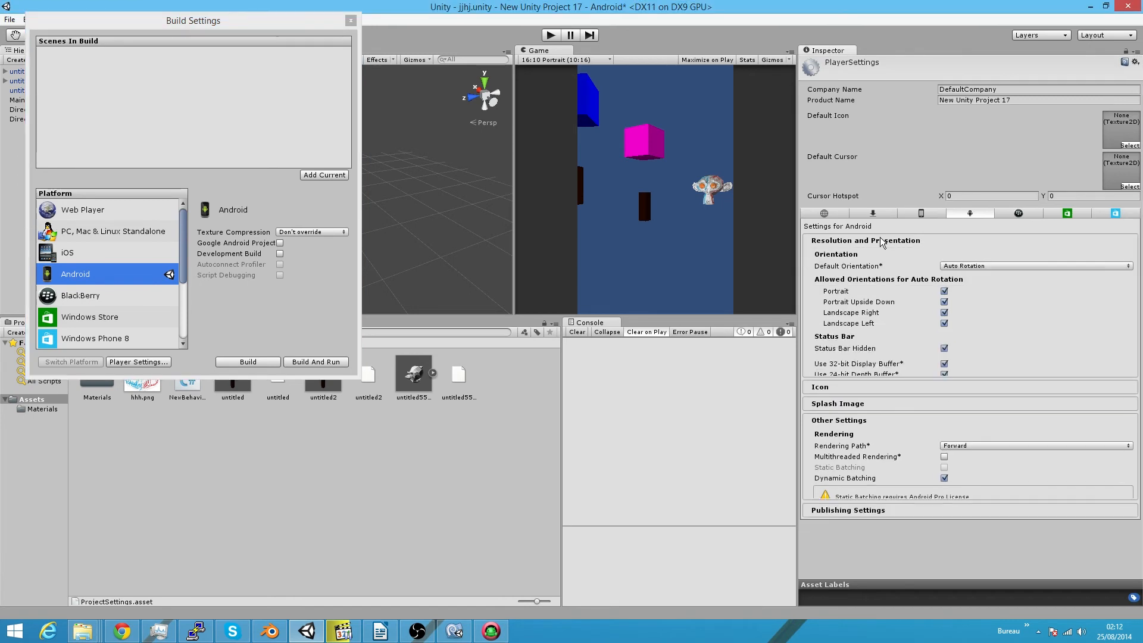
- Try Portrait as the default orientation and restore Auto Rotation
{"action": "left_click", "coordinate": [984, 265]}
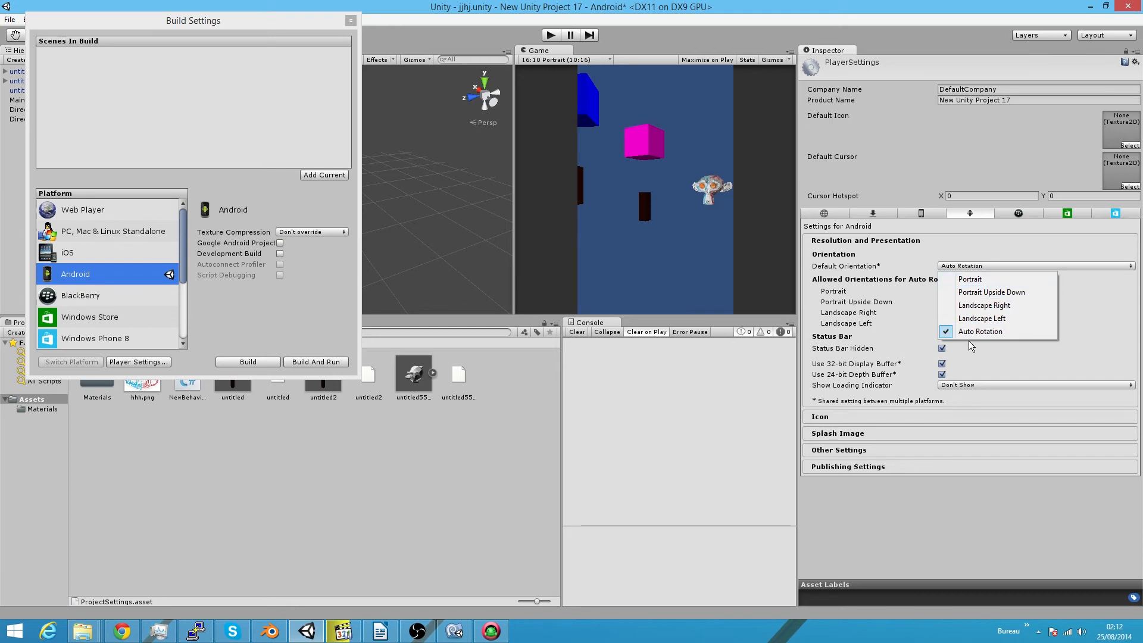
{"action": "left_click", "coordinate": [970, 279]}
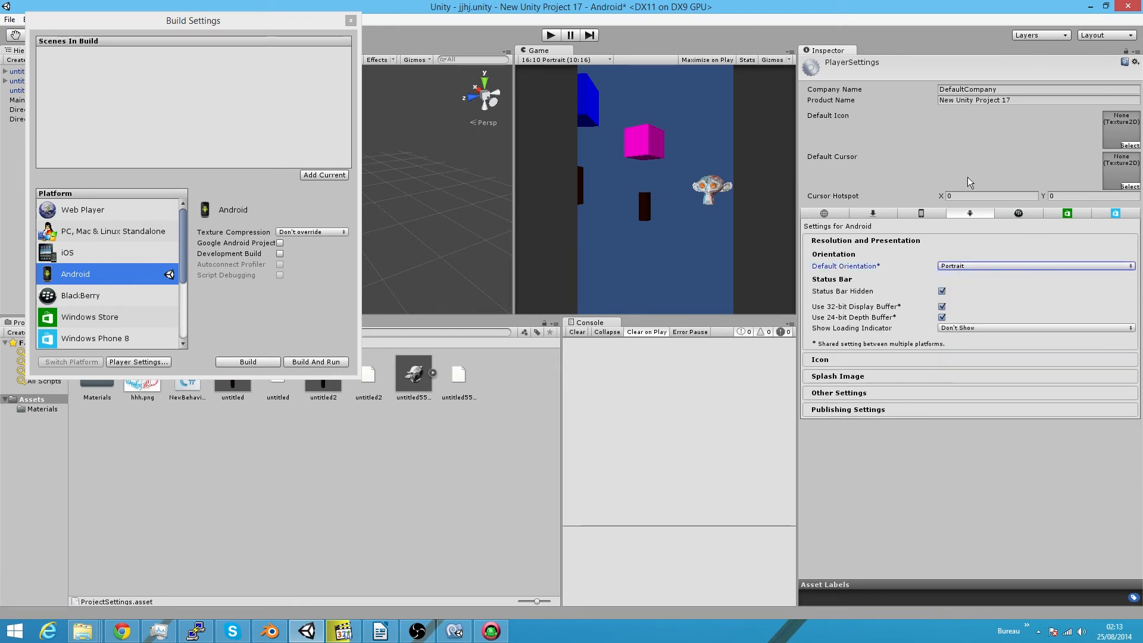
{"action": "left_click", "coordinate": [953, 266]}
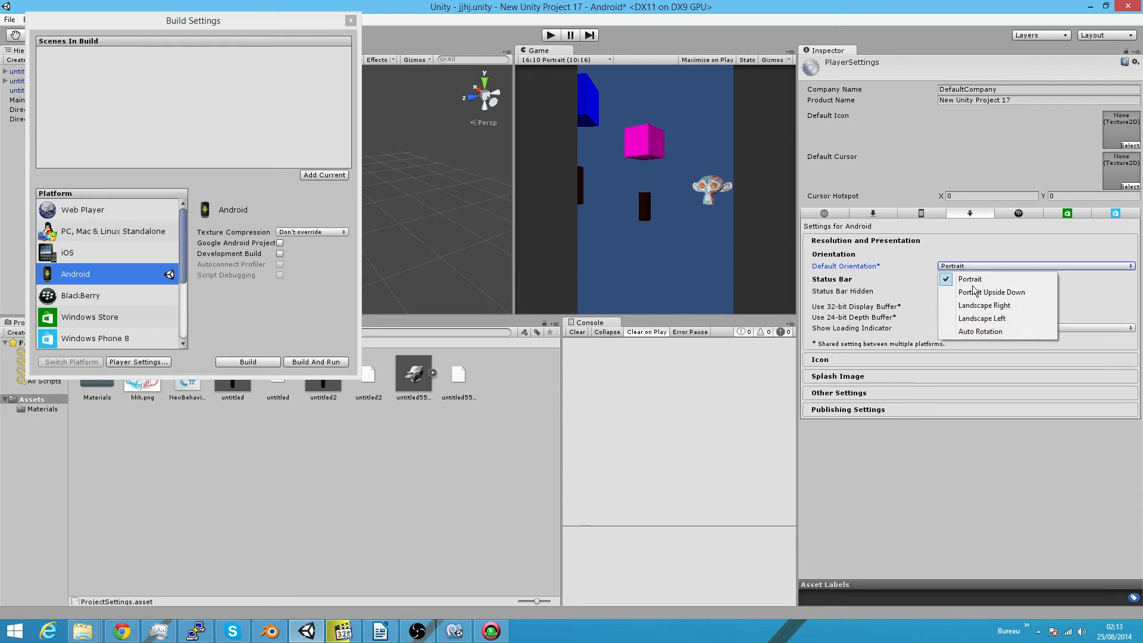
{"action": "left_click", "coordinate": [981, 331]}
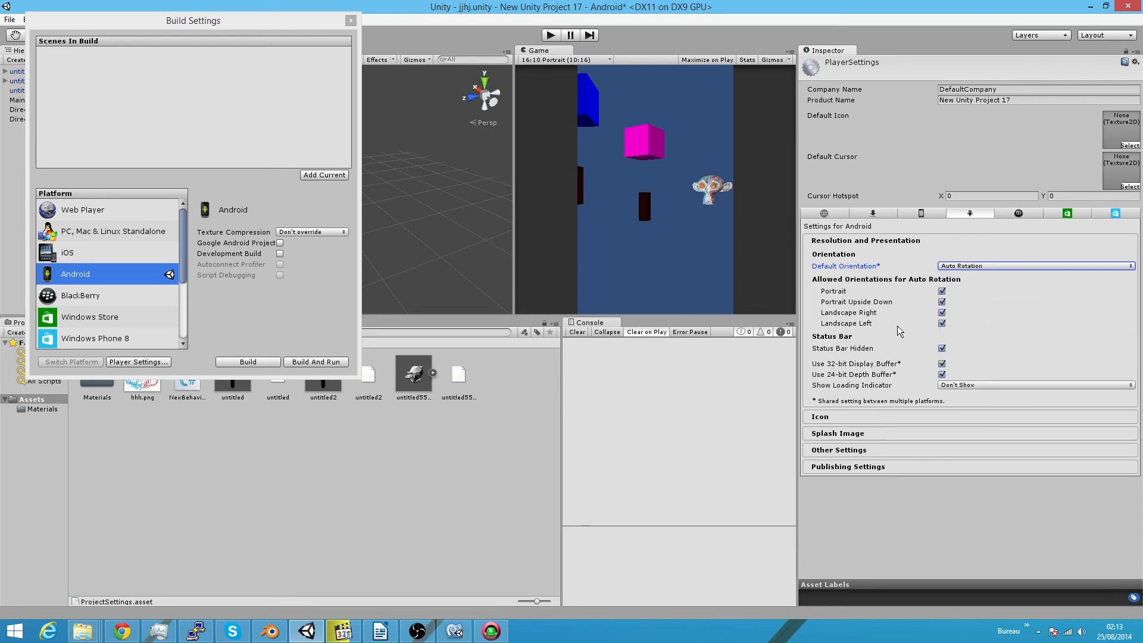
- Disallow Portrait and Portrait Upside Down for auto rotation, and open the Icon section
{"action": "left_click", "coordinate": [942, 291]}
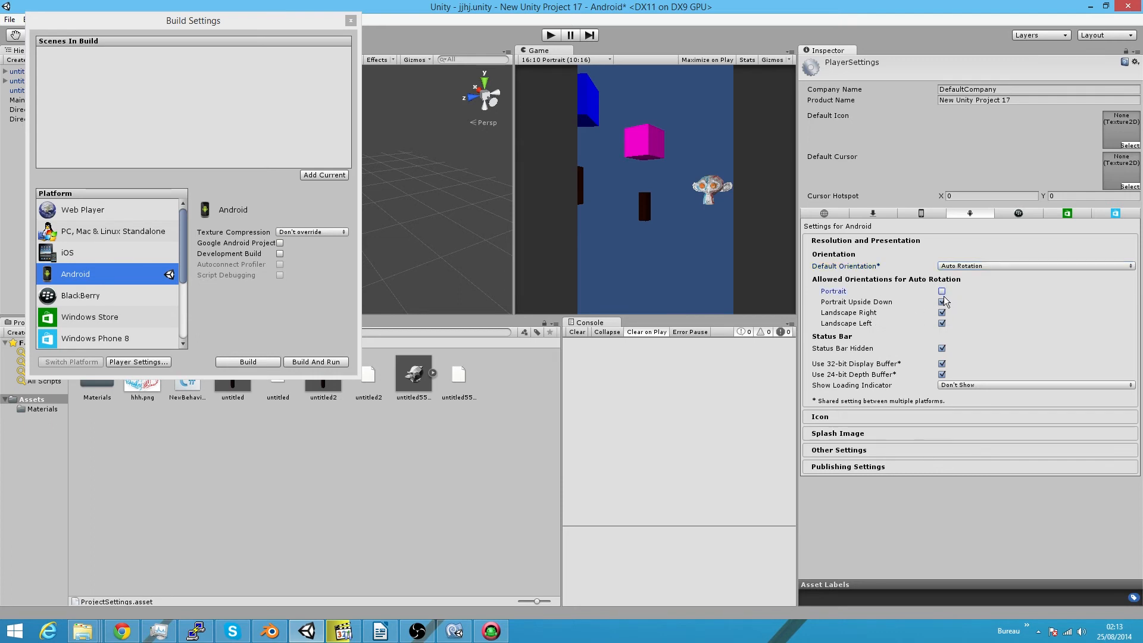
{"action": "left_click", "coordinate": [942, 302]}
{"action": "left_click", "coordinate": [870, 417]}
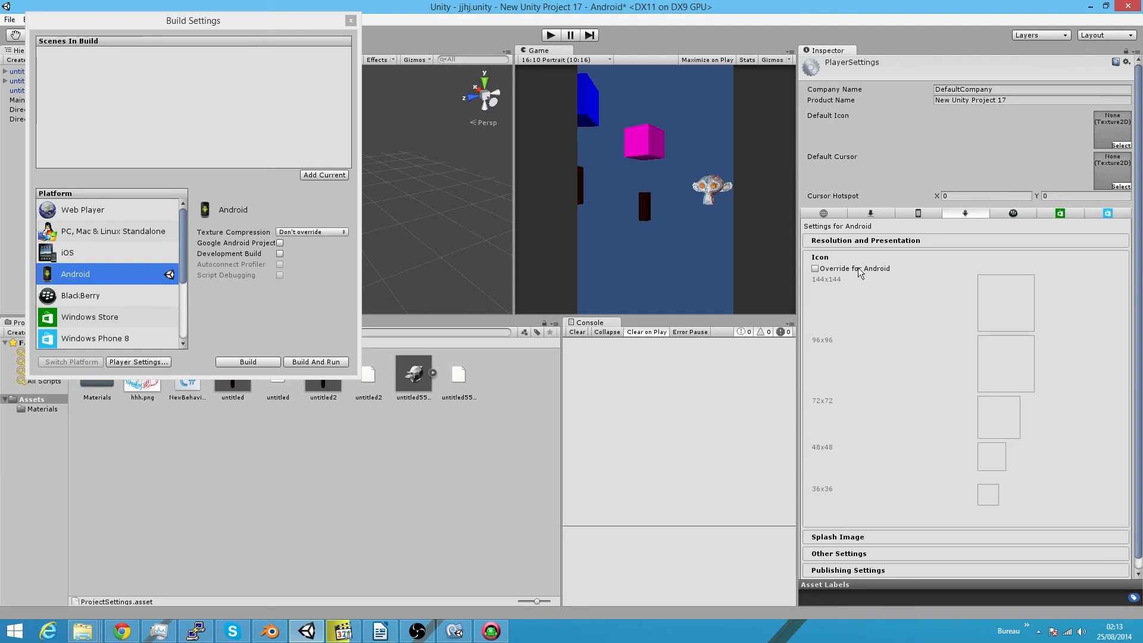
- Check the phone mirror's home screen, return to Unity and set the Game view resolution to HVGA Portrait (320x480)
{"action": "left_click", "coordinate": [491, 631]}
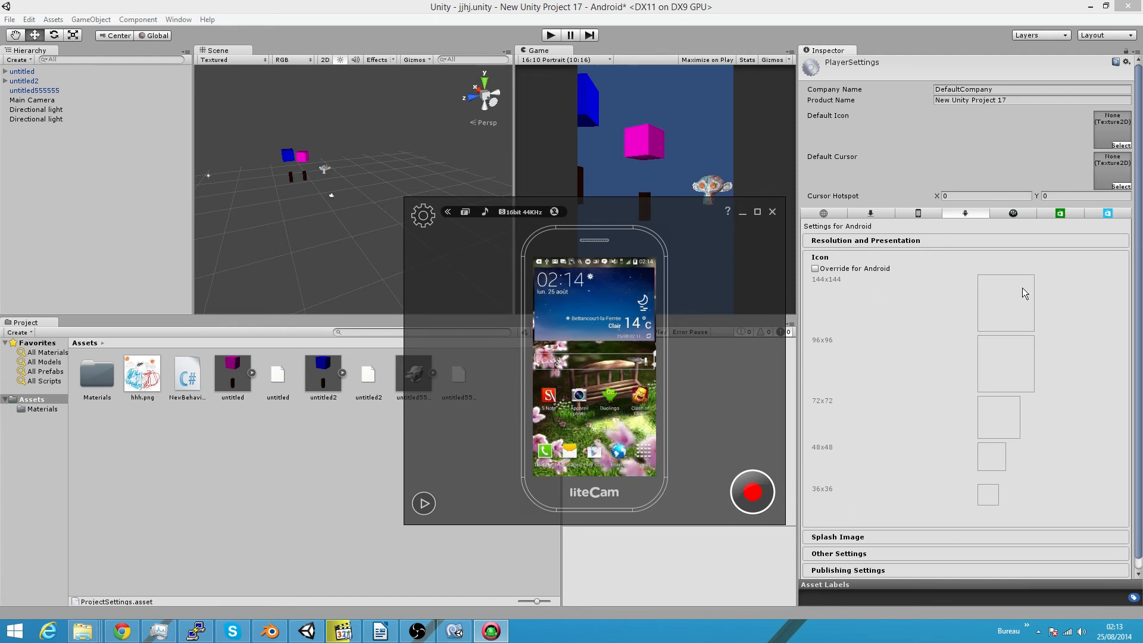
{"action": "left_click", "coordinate": [562, 48]}
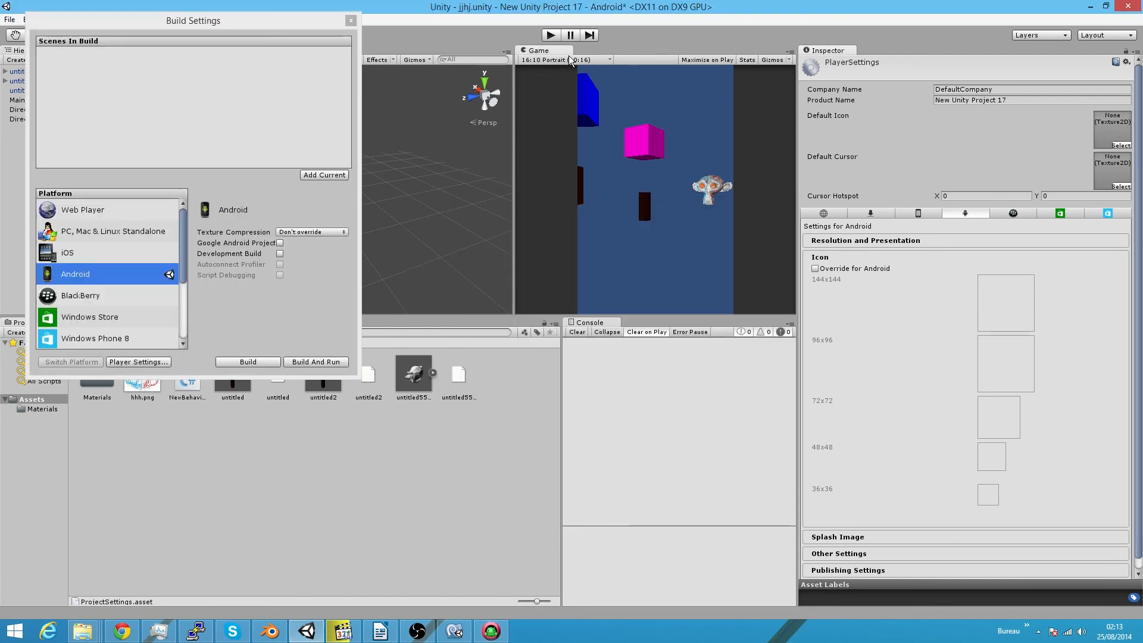
{"action": "left_click", "coordinate": [564, 59]}
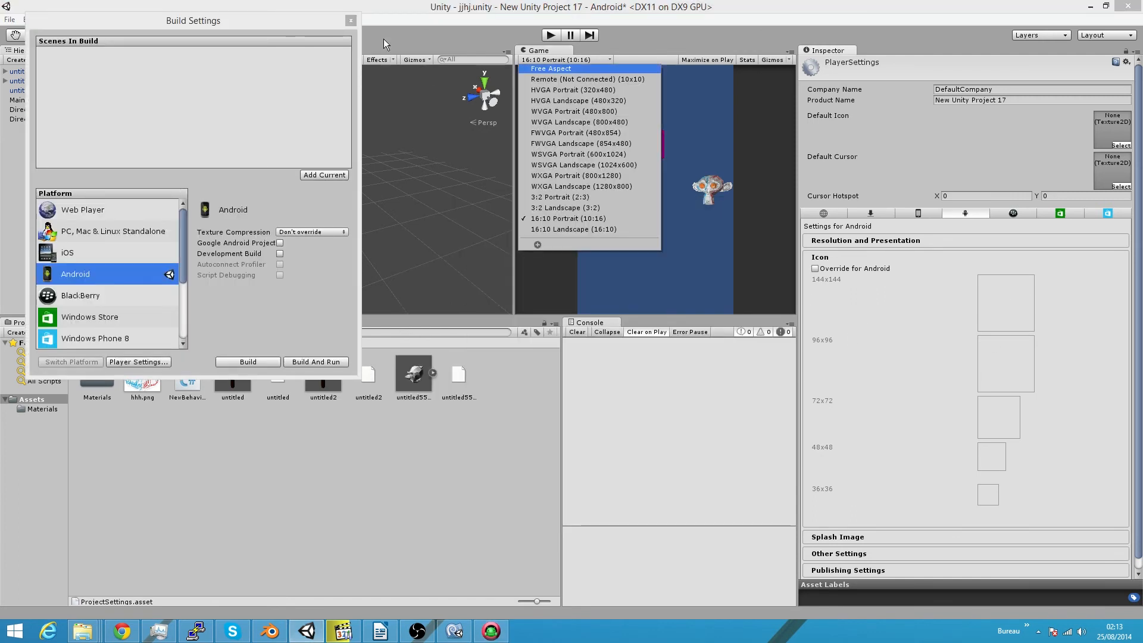
{"action": "left_click", "coordinate": [630, 92]}
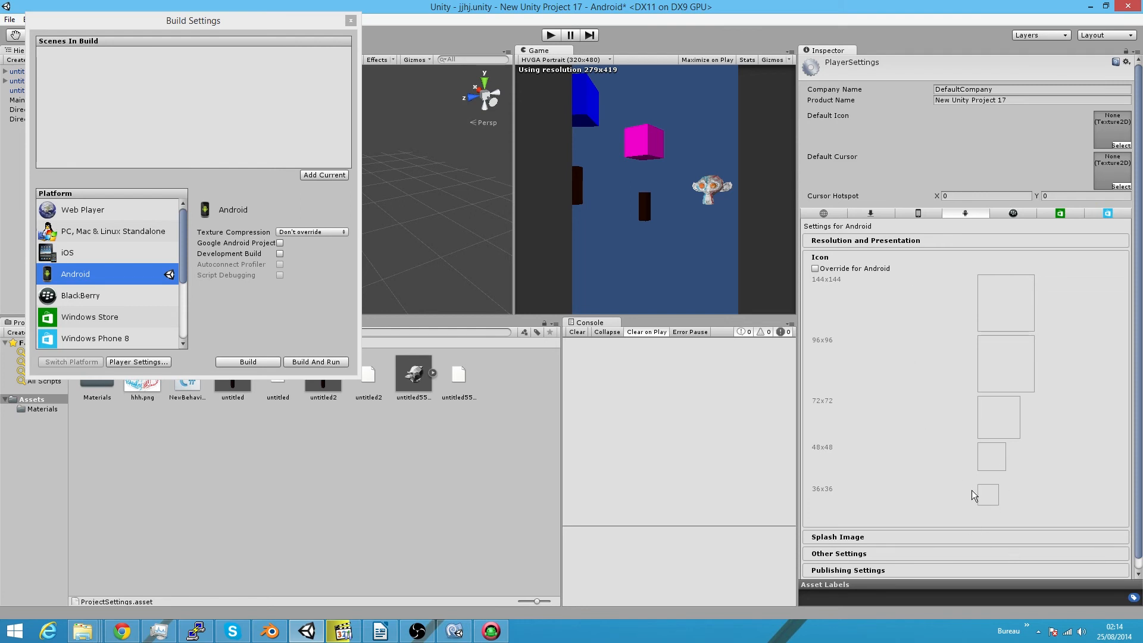
- Look through the Splash Image and Other Settings sections, including the bundle identifier and bundle version
{"action": "left_click", "coordinate": [852, 538]}
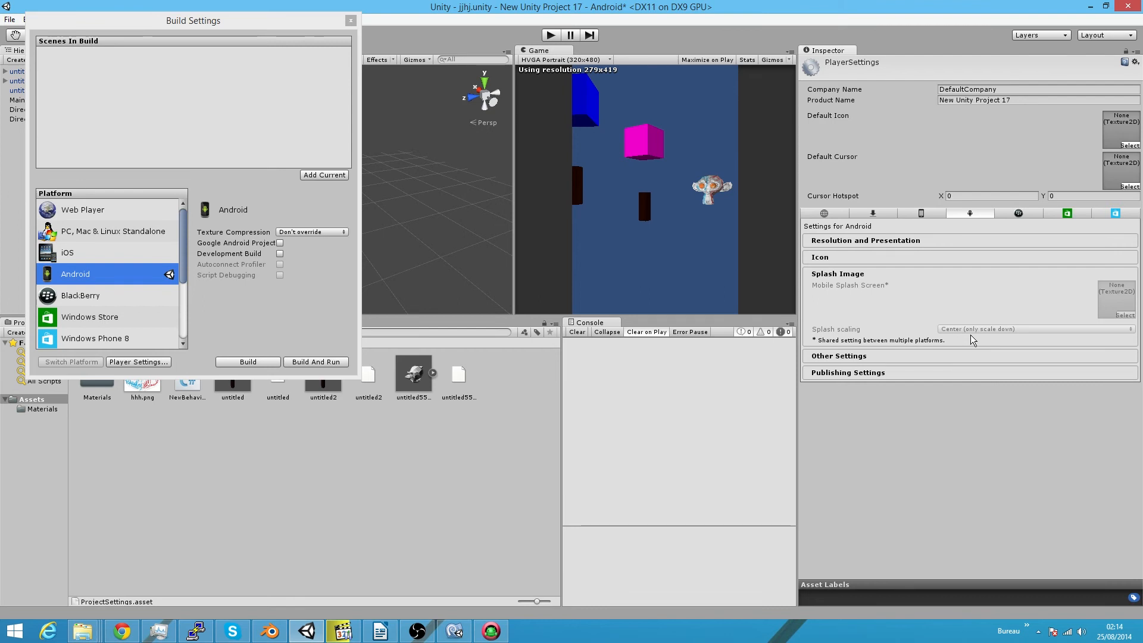
{"action": "left_click", "coordinate": [884, 356]}
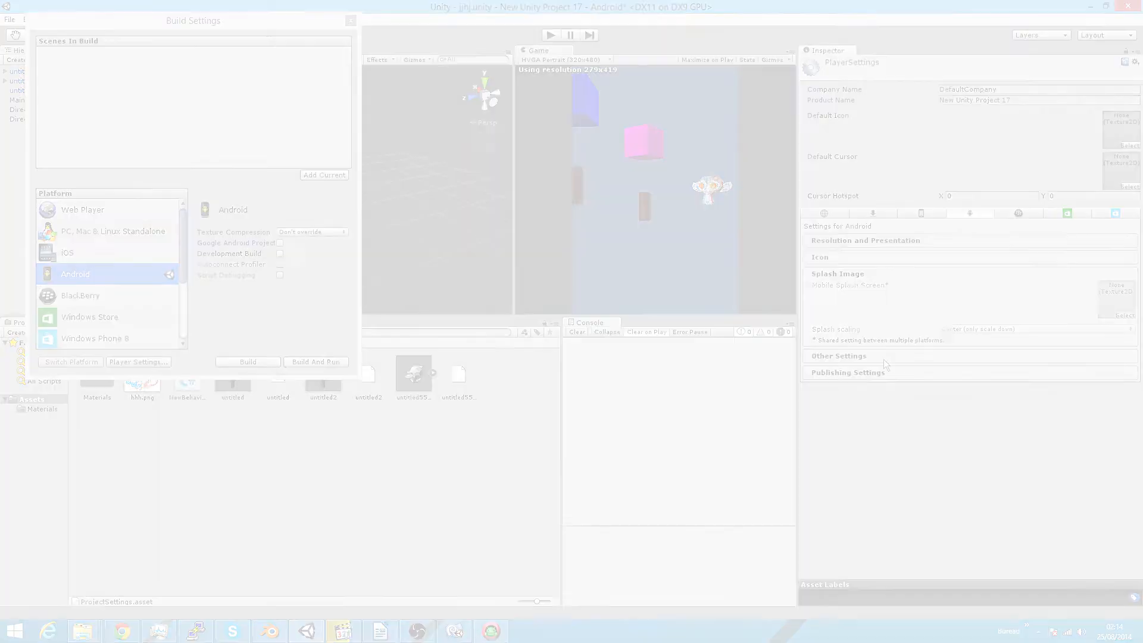
{"action": "scroll", "coordinate": [870, 273], "scroll_direction": "down", "scroll_amount": 3}
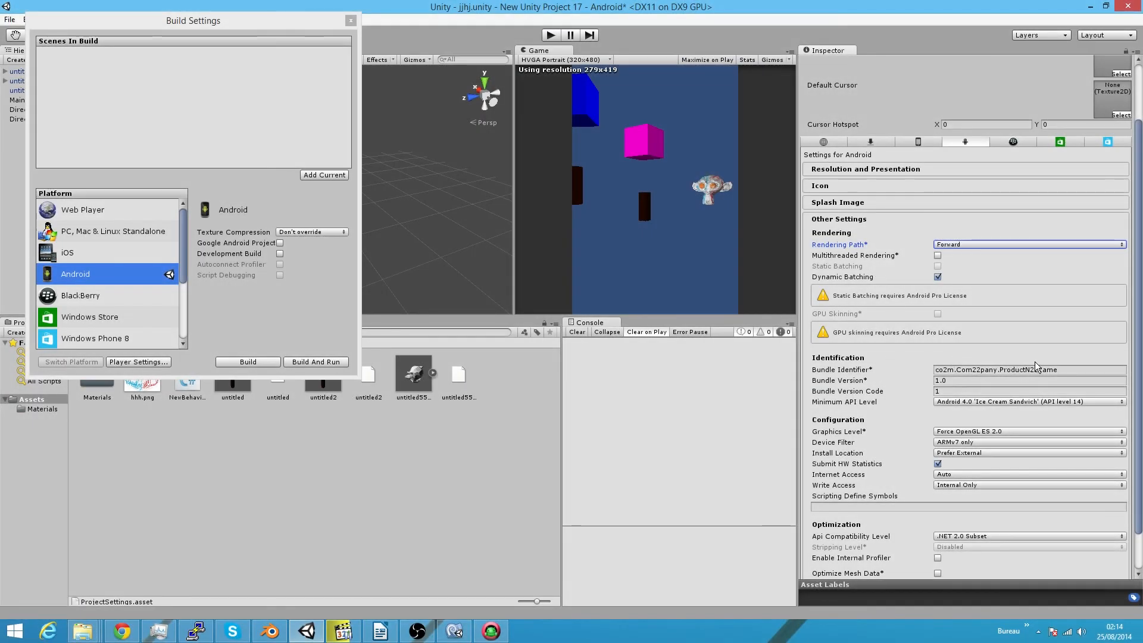
{"action": "left_click", "coordinate": [1057, 370]}
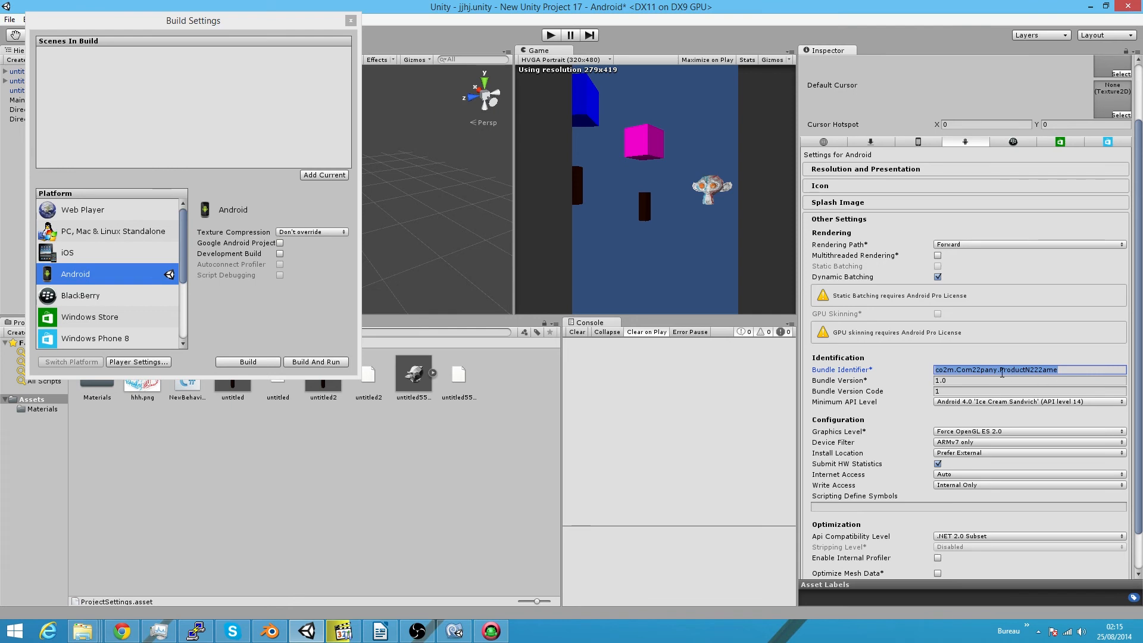
{"action": "left_click", "coordinate": [922, 380]}
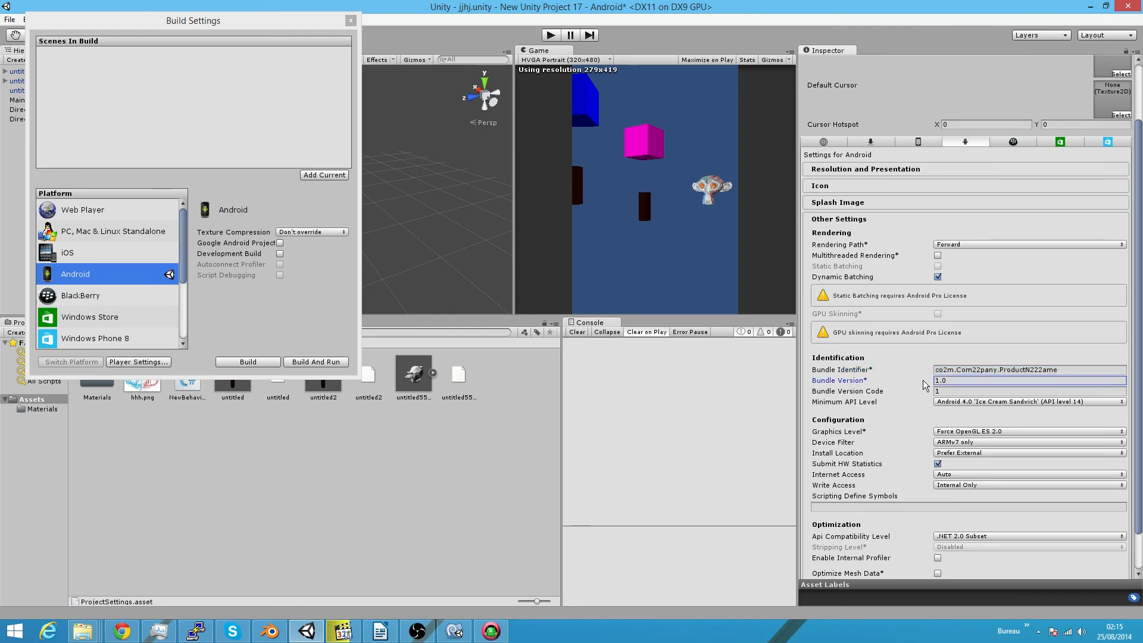
{"action": "scroll", "coordinate": [906, 362], "scroll_direction": "down", "scroll_amount": 3}
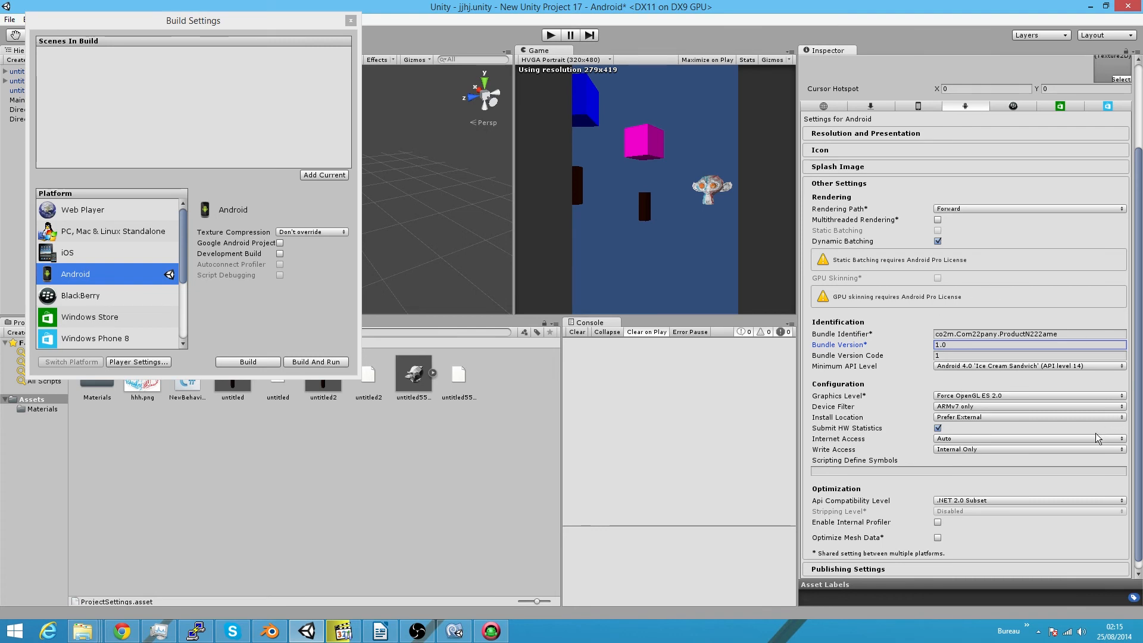
- Review the Minimum API Level choices, then set the Android Graphics Level to Automatic
{"action": "left_click", "coordinate": [970, 364]}
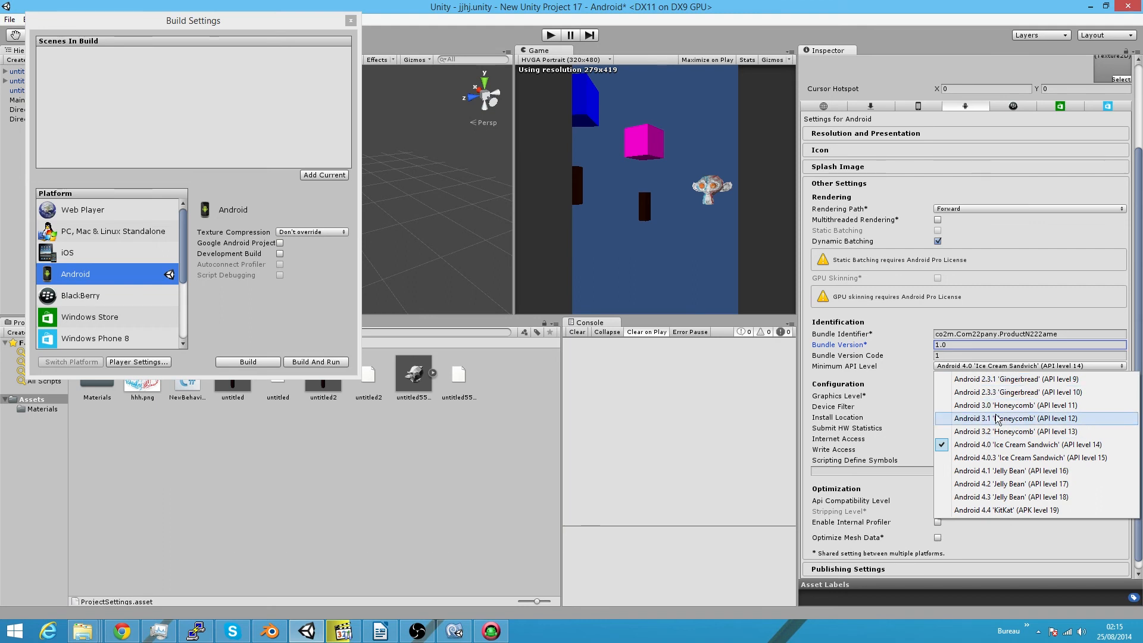
{"action": "left_click", "coordinate": [924, 379]}
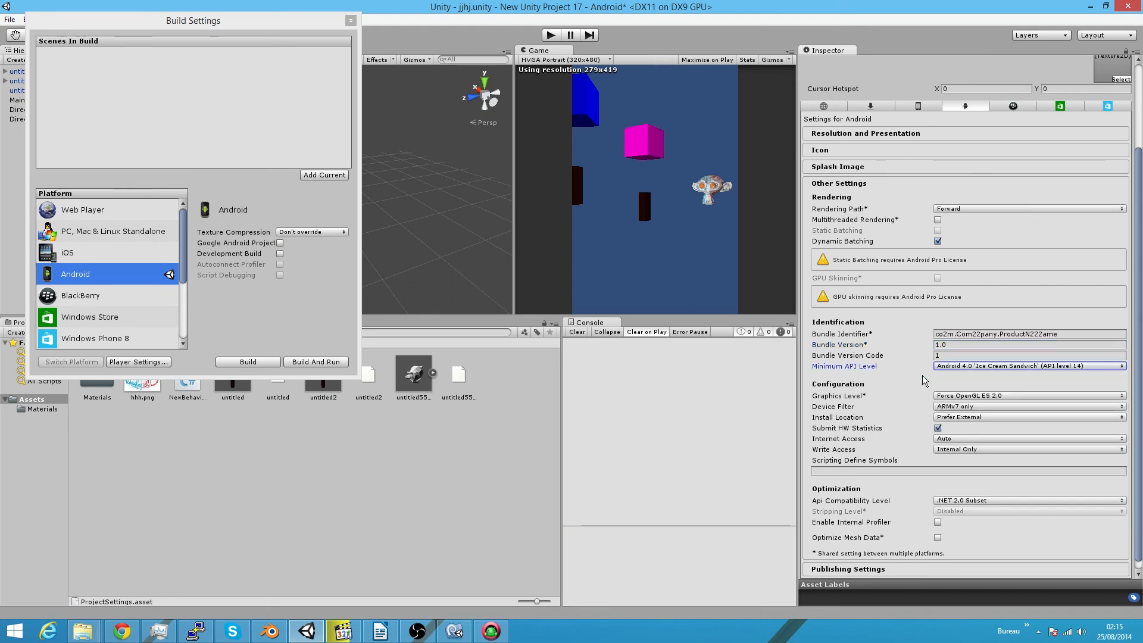
{"action": "scroll", "coordinate": [909, 385], "scroll_direction": "down", "scroll_amount": 1}
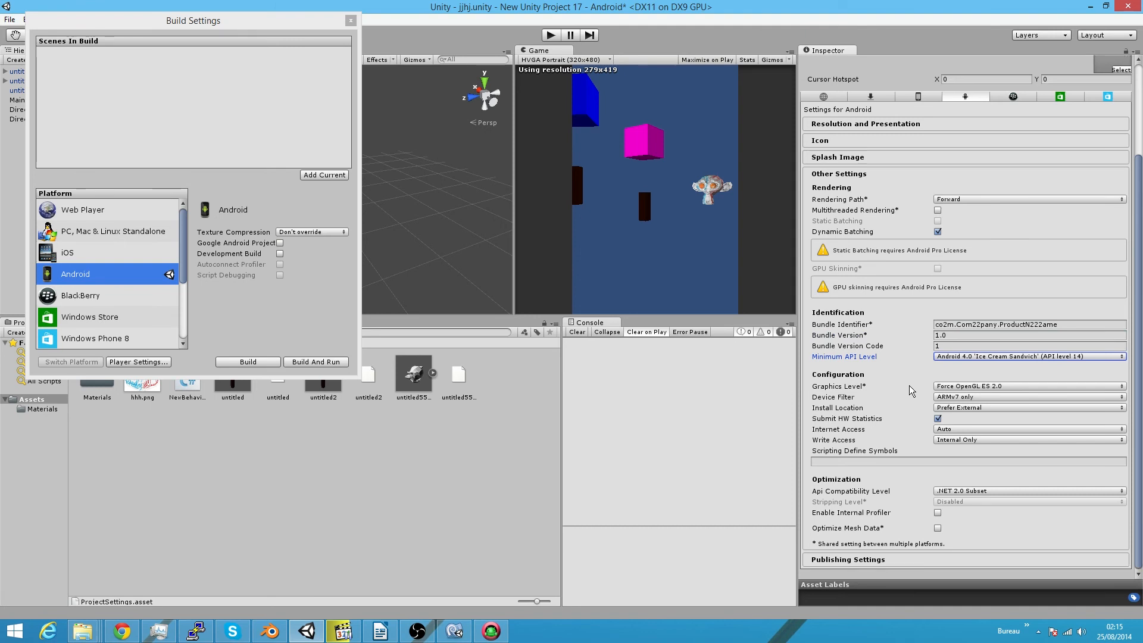
{"action": "left_click", "coordinate": [949, 386]}
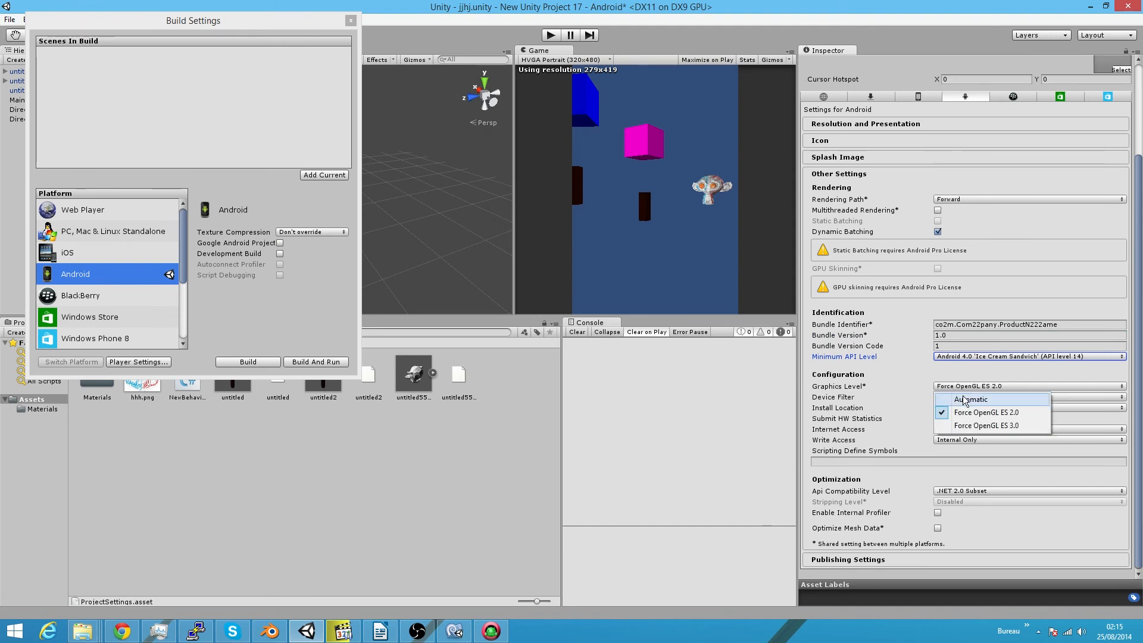
{"action": "left_click", "coordinate": [960, 395]}
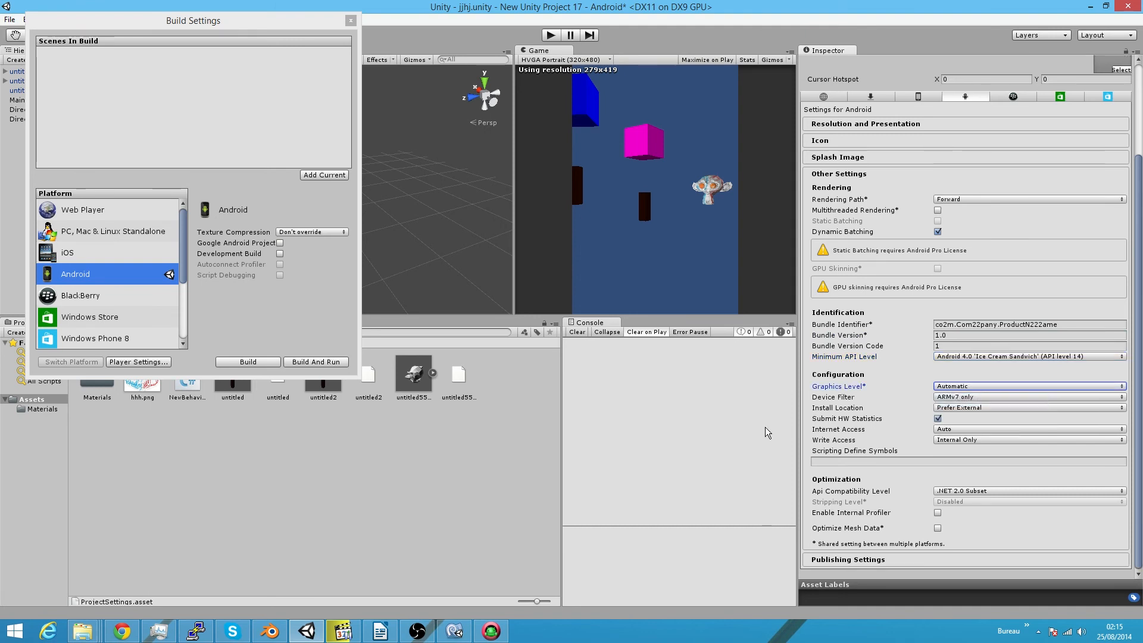
{"action": "left_click", "coordinate": [966, 386]}
{"action": "left_click", "coordinate": [934, 364]}
{"action": "left_click", "coordinate": [970, 388]}
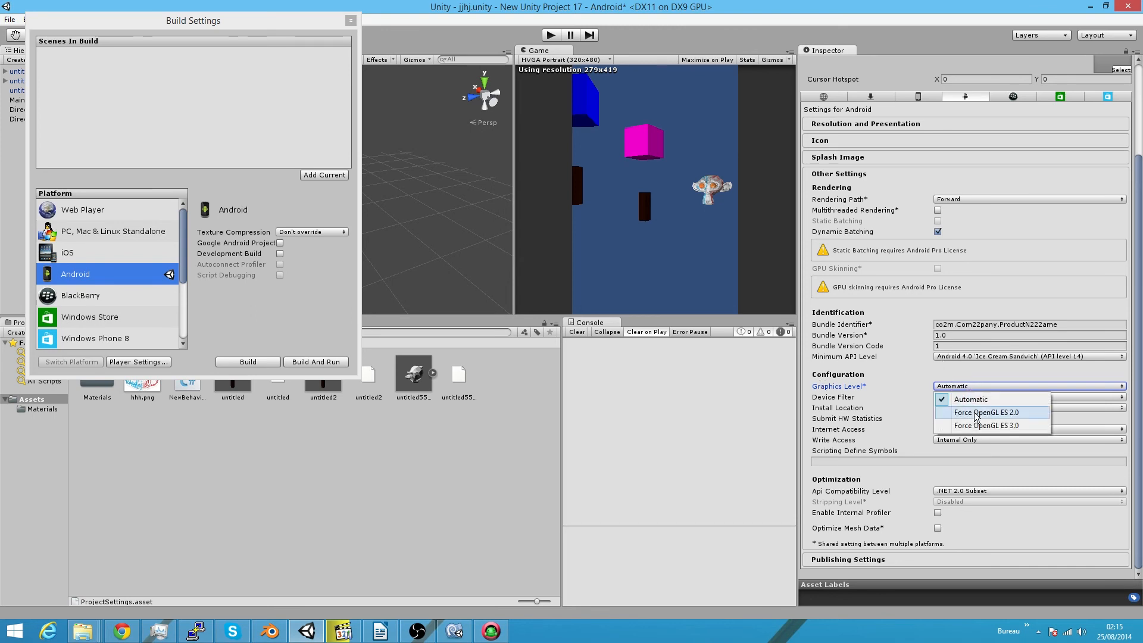
{"action": "left_click", "coordinate": [934, 374]}
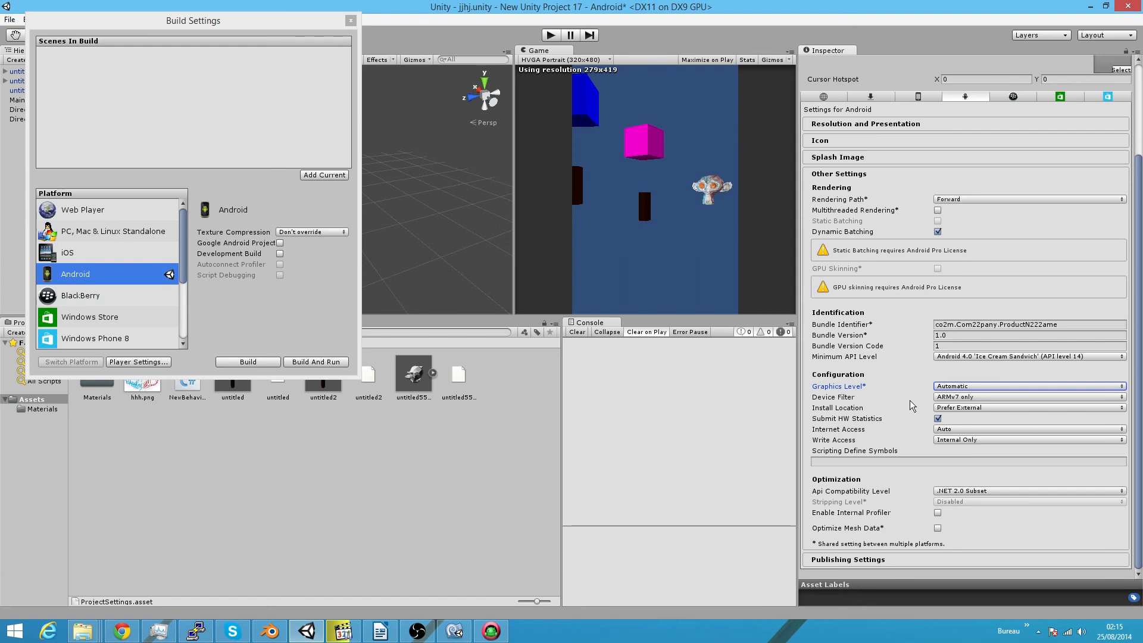
- Review the Device Filter and Install Location options in the Android configuration settings
{"action": "left_click", "coordinate": [956, 397]}
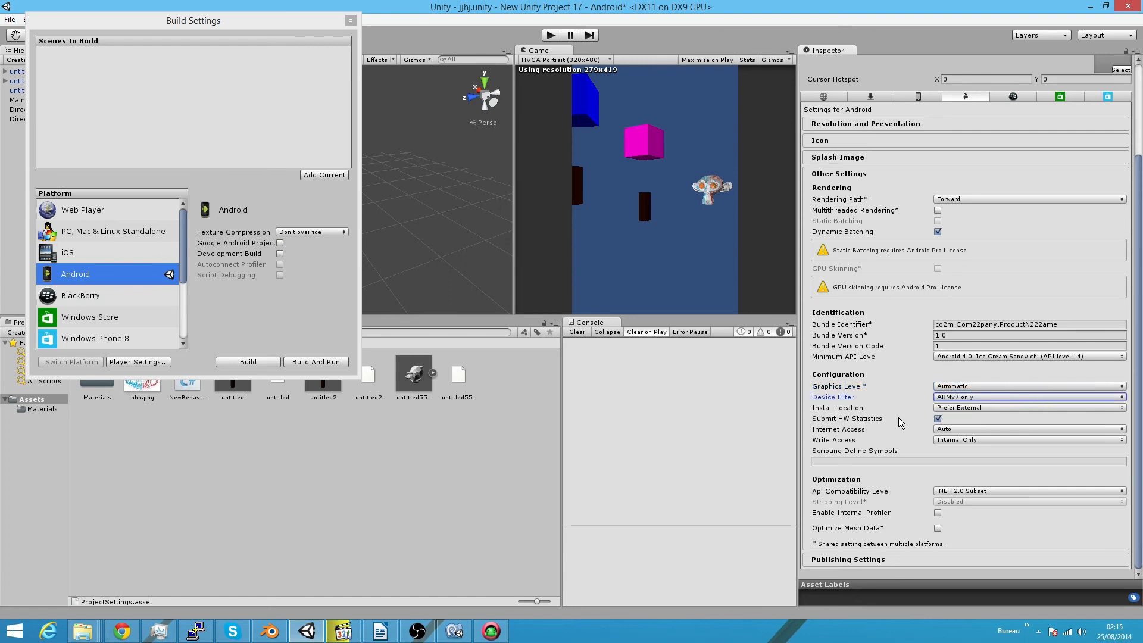
{"action": "left_click", "coordinate": [966, 409]}
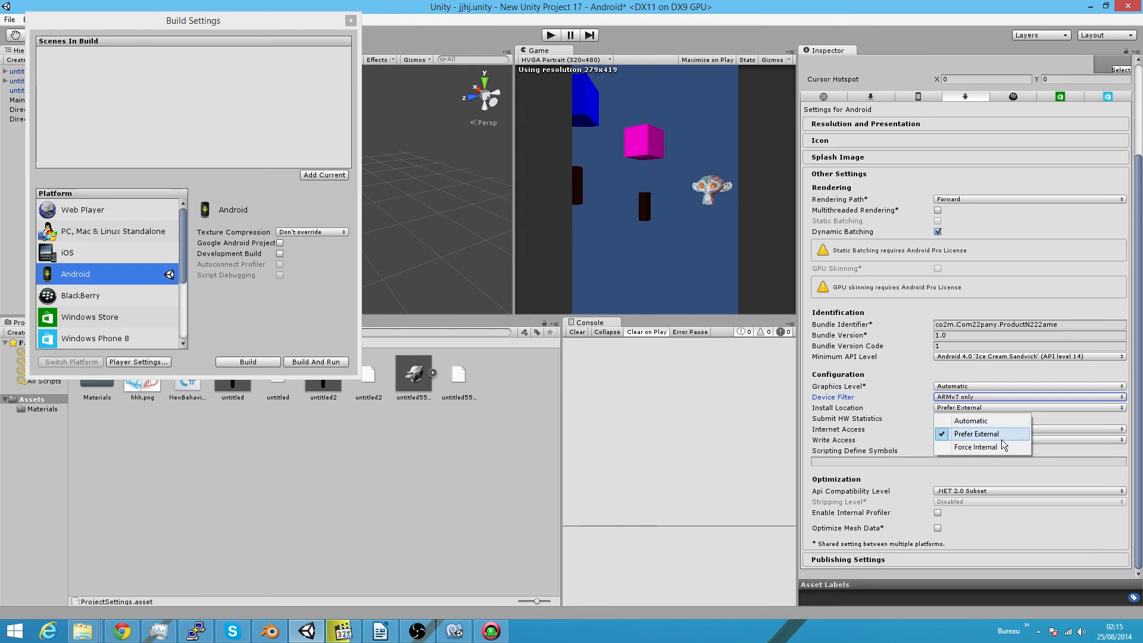
{"action": "left_click", "coordinate": [1010, 375]}
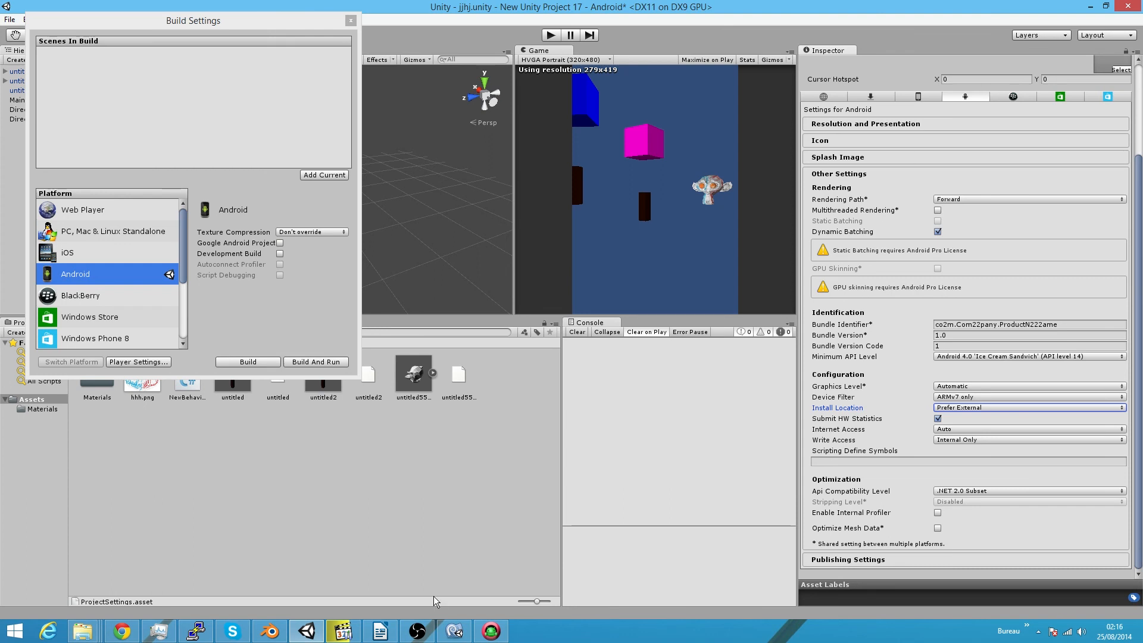
- Check the liteCam phone window, then return to Unity and reopen the Android Player Settings from Build Settings
{"action": "left_click", "coordinate": [490, 636]}
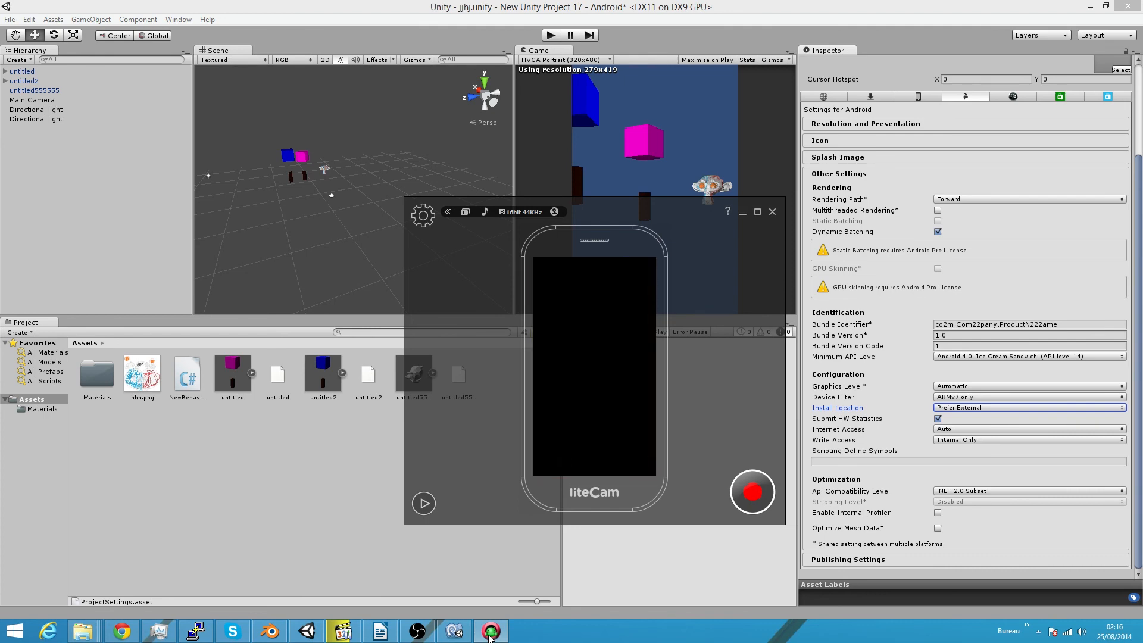
{"action": "left_click", "coordinate": [377, 510]}
{"action": "key", "text": "ctrl+shift+b"}
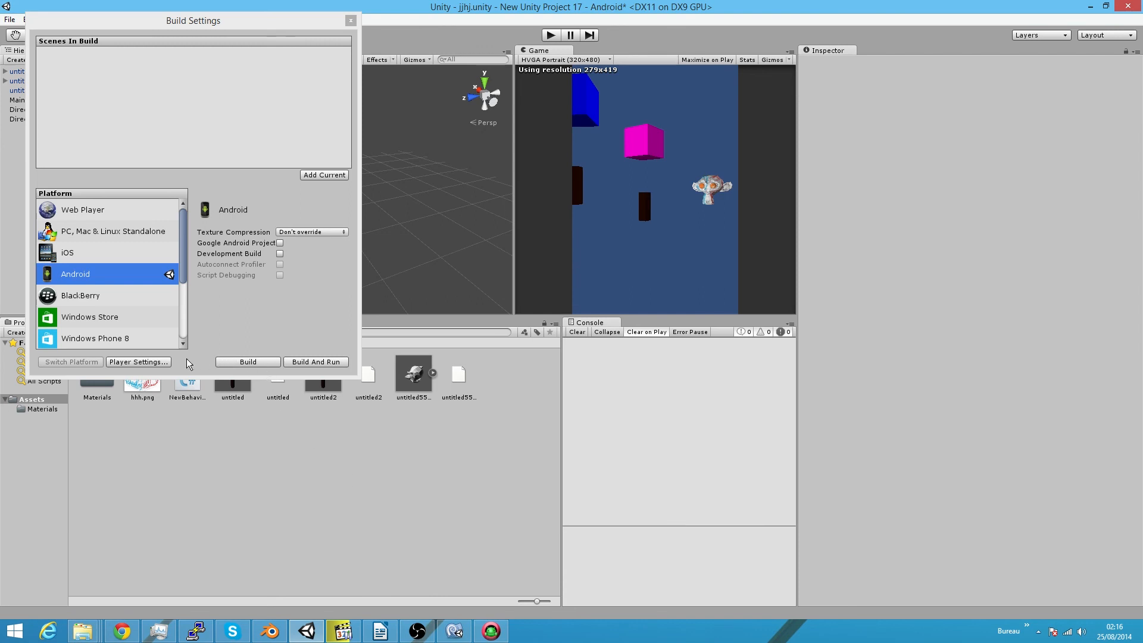
{"action": "left_click", "coordinate": [171, 359]}
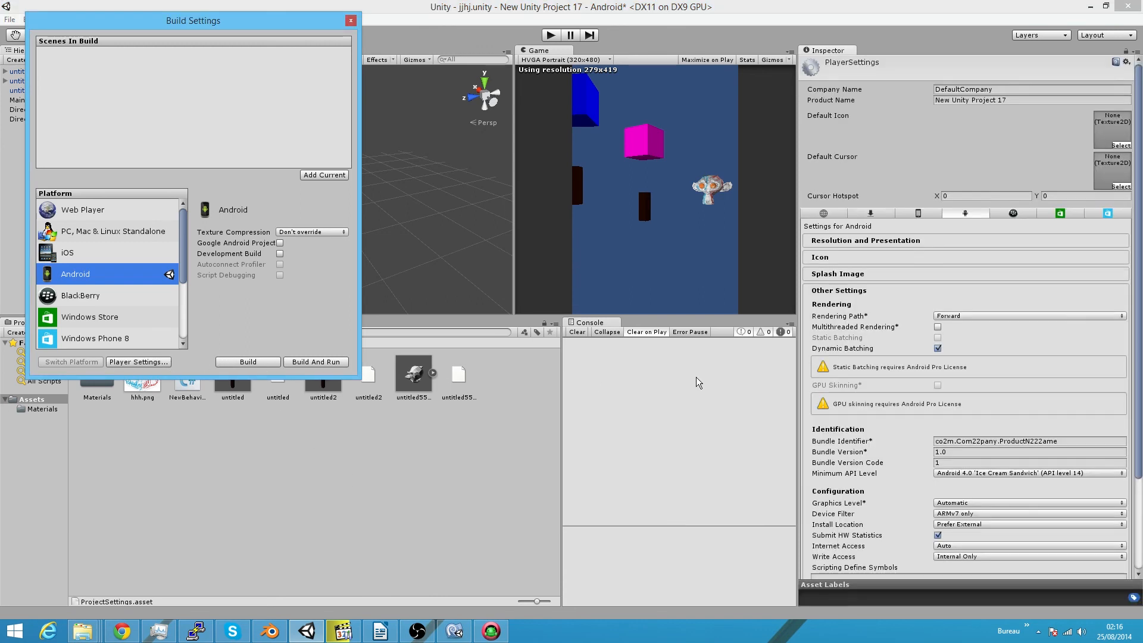
{"action": "left_click", "coordinate": [1023, 375]}
{"action": "scroll", "coordinate": [1018, 375], "scroll_direction": "down", "scroll_amount": 2}
{"action": "scroll", "coordinate": [1017, 377], "scroll_direction": "down", "scroll_amount": 3}
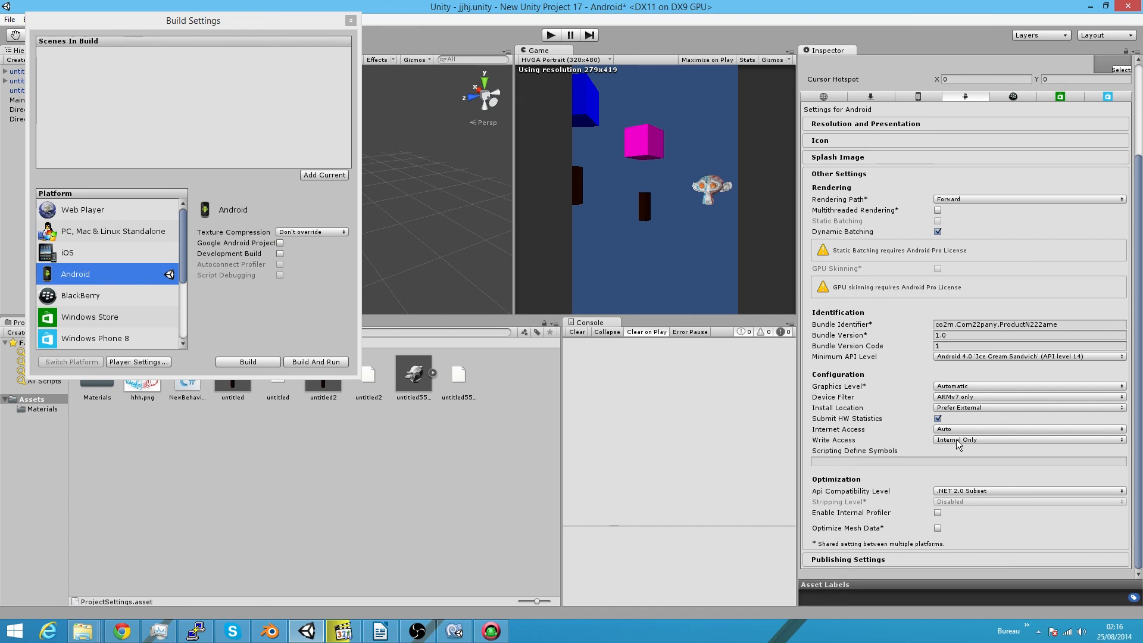
- Review the Write Access options, keeping Internal Only selected
{"action": "left_click", "coordinate": [956, 440]}
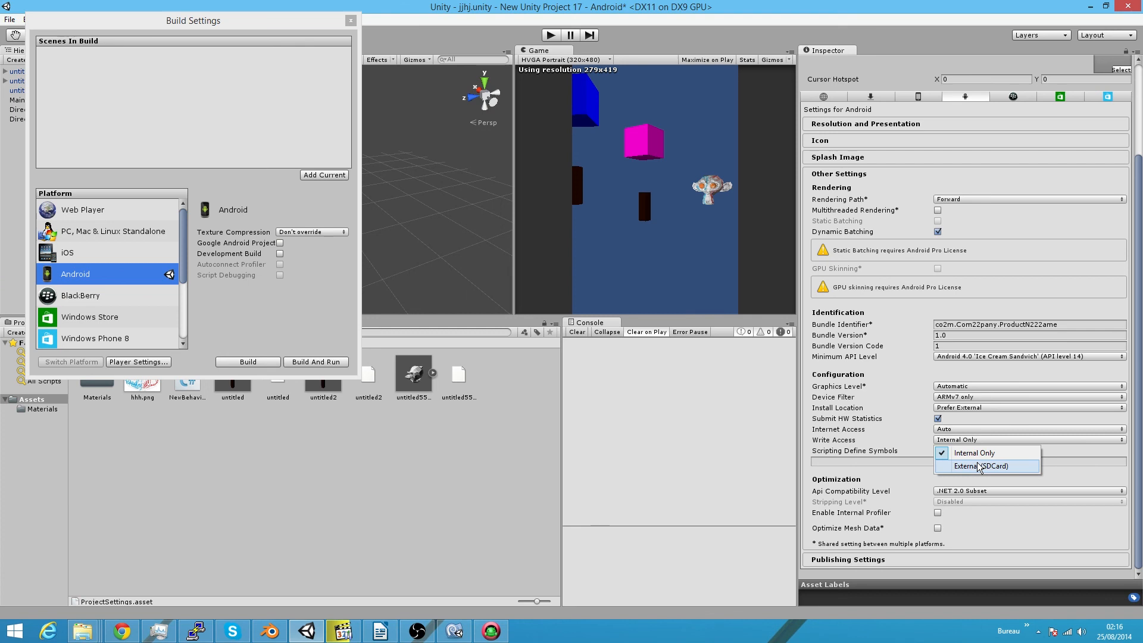
{"action": "left_click", "coordinate": [969, 440]}
{"action": "left_click", "coordinate": [969, 441]}
{"action": "left_click", "coordinate": [974, 450]}
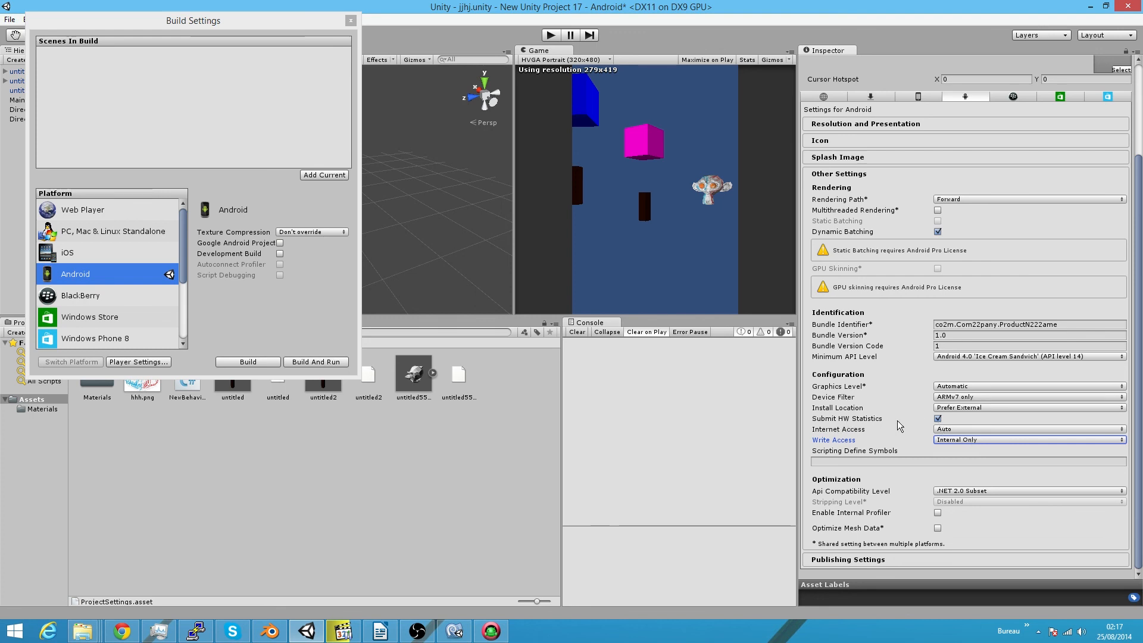
- Review the Api Compatibility Level options under Optimization, keeping .NET 2.0 Subset selected
{"action": "left_click", "coordinate": [978, 491]}
{"action": "left_click", "coordinate": [979, 489]}
{"action": "left_click", "coordinate": [979, 489]}
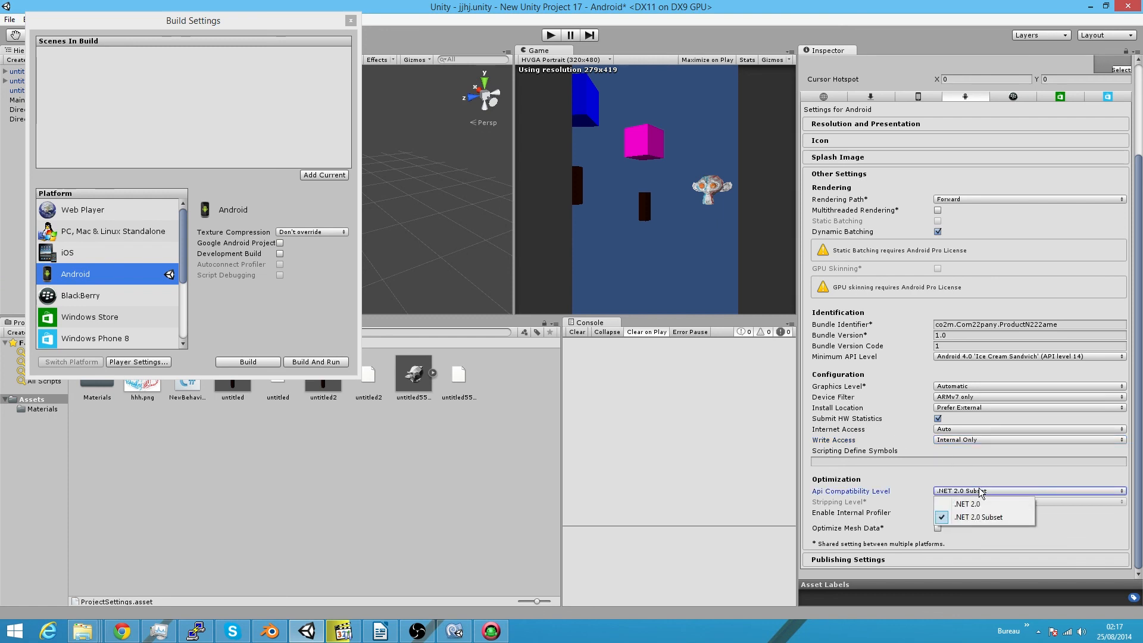
{"action": "left_click", "coordinate": [893, 469]}
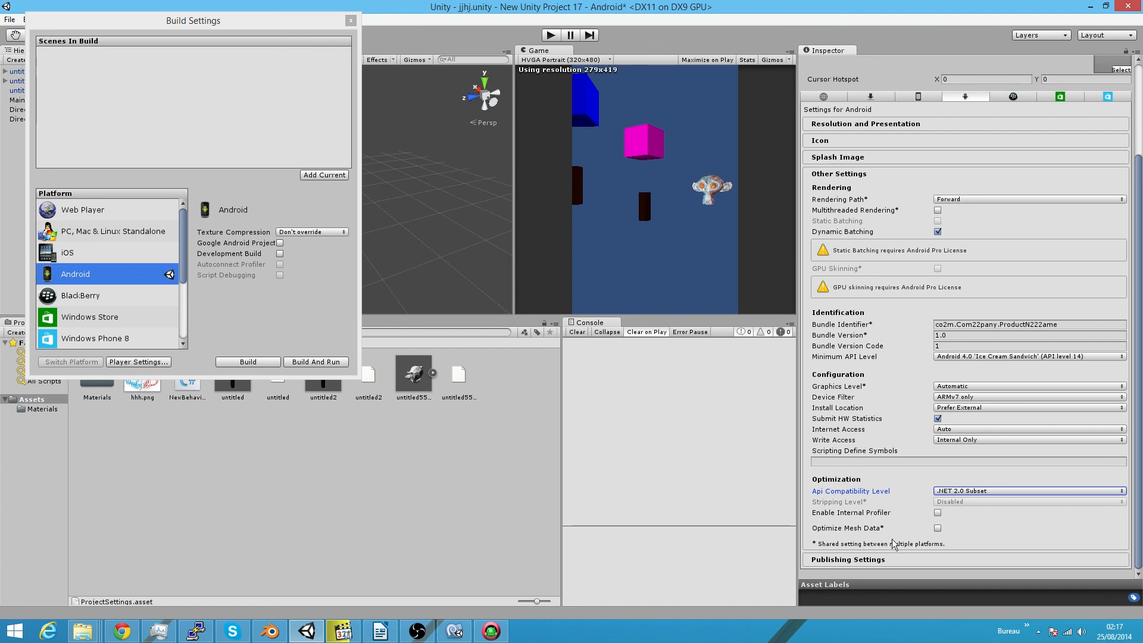
- View the Publishing Settings section, then close the Build Settings window and deselect the Player Settings
{"action": "left_click", "coordinate": [867, 560]}
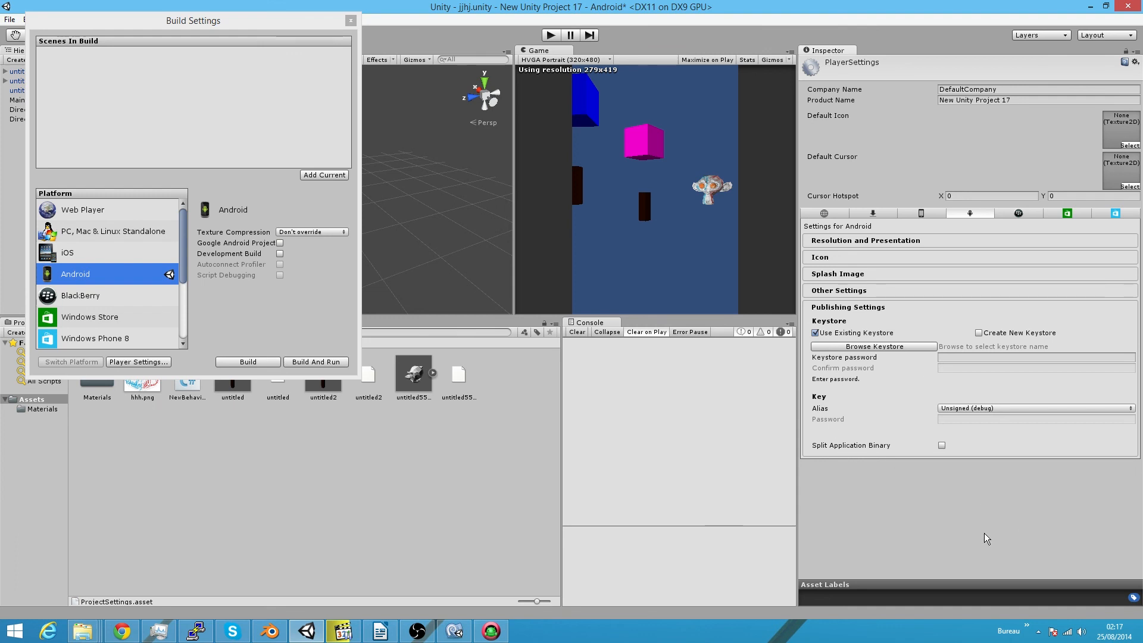
{"action": "left_click", "coordinate": [351, 20]}
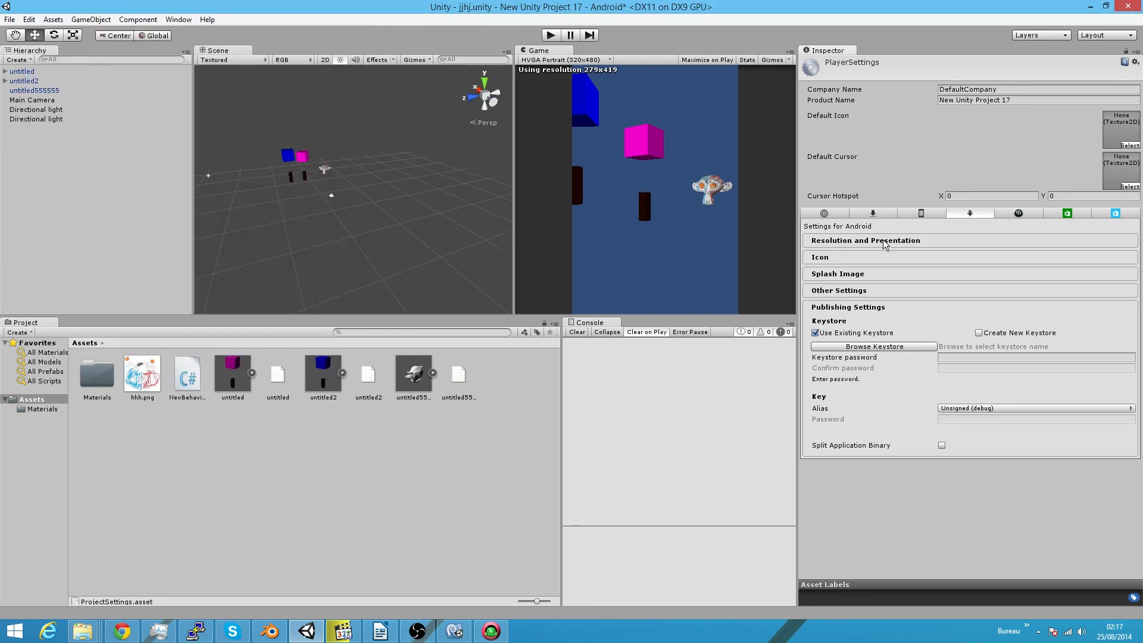
{"action": "left_click", "coordinate": [470, 249]}
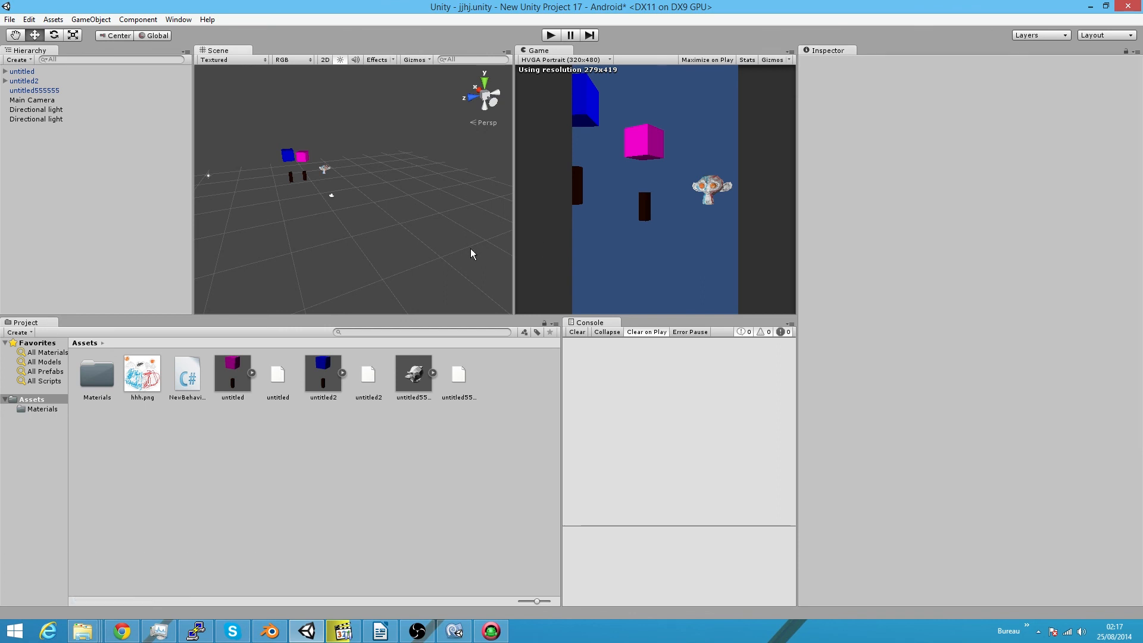